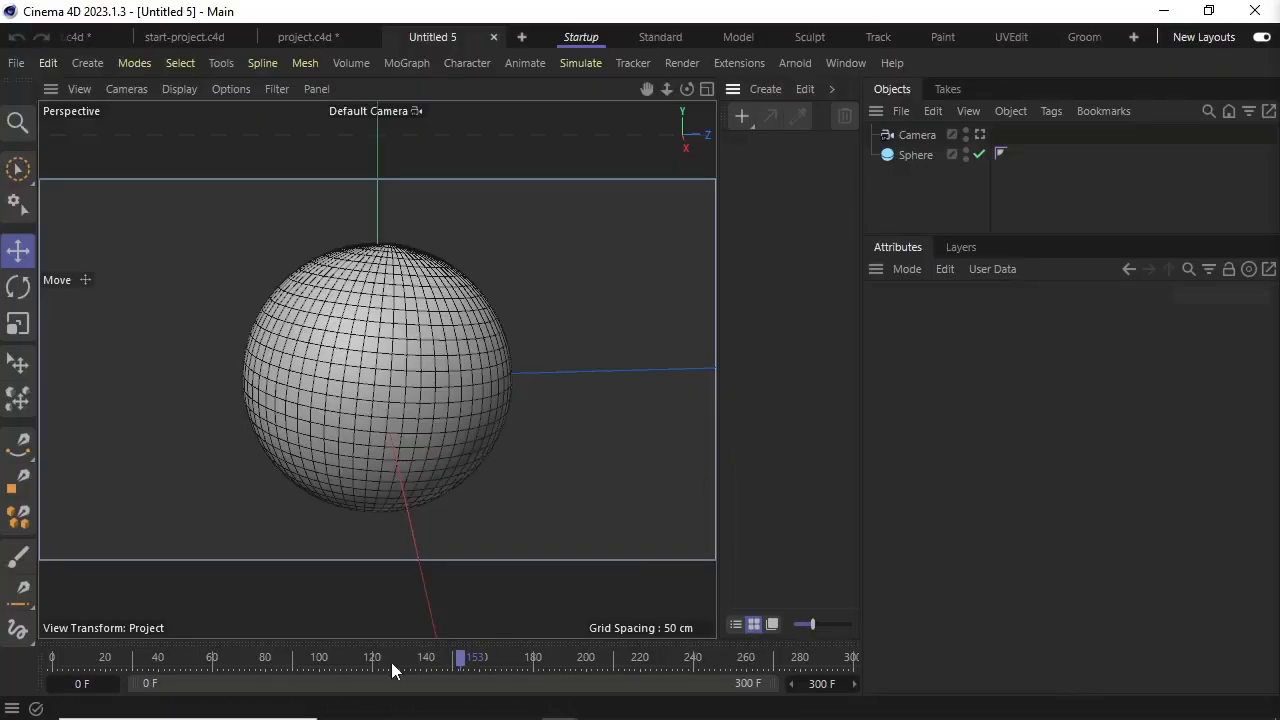
Create an Arnold toon surface material.
mouse_move(391, 660)
mouse_down()
mouse_move(138, 657)
mouse_move(396, 670)
mouse_up()
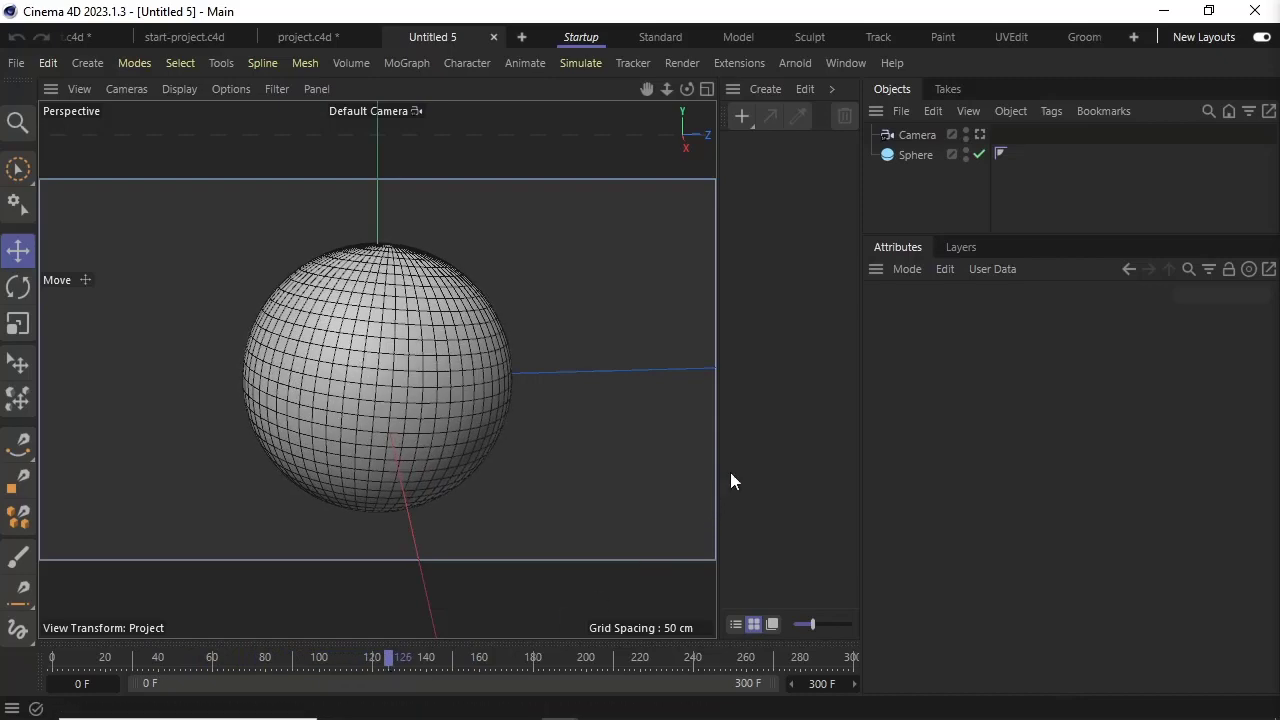
click(763, 88)
mouse_move(795, 185)
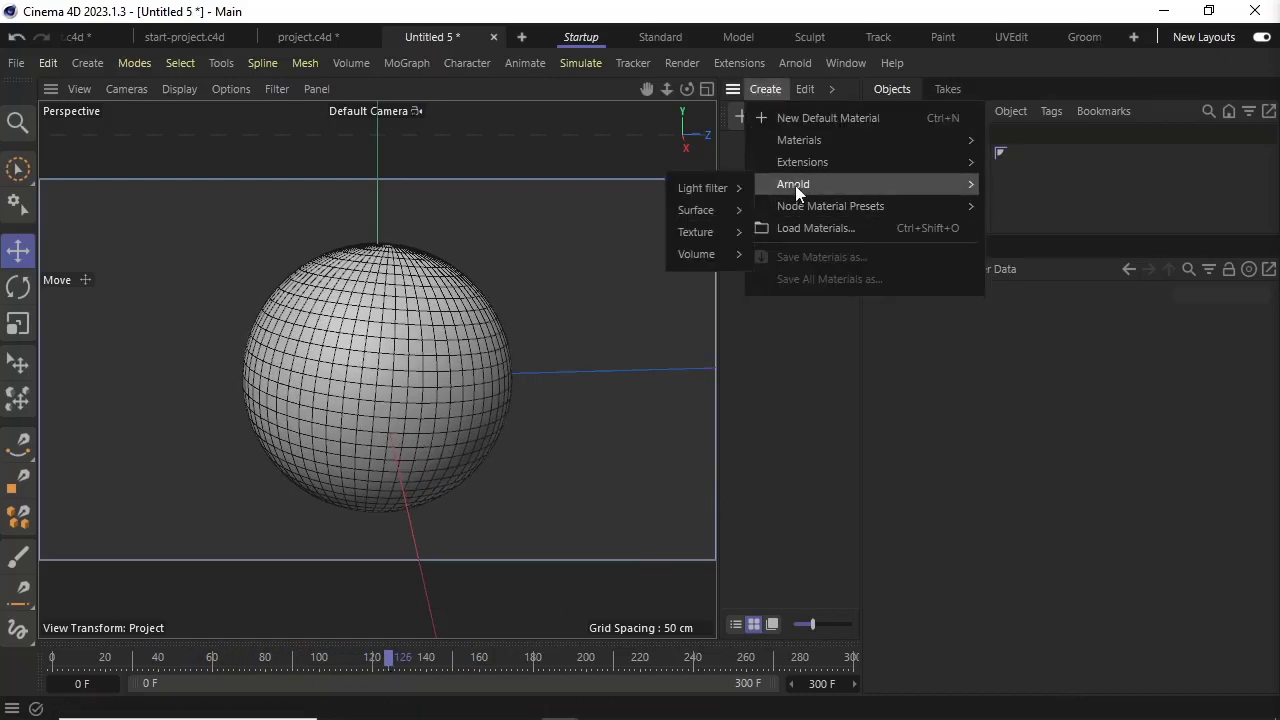
mouse_move(697, 210)
click(781, 377)
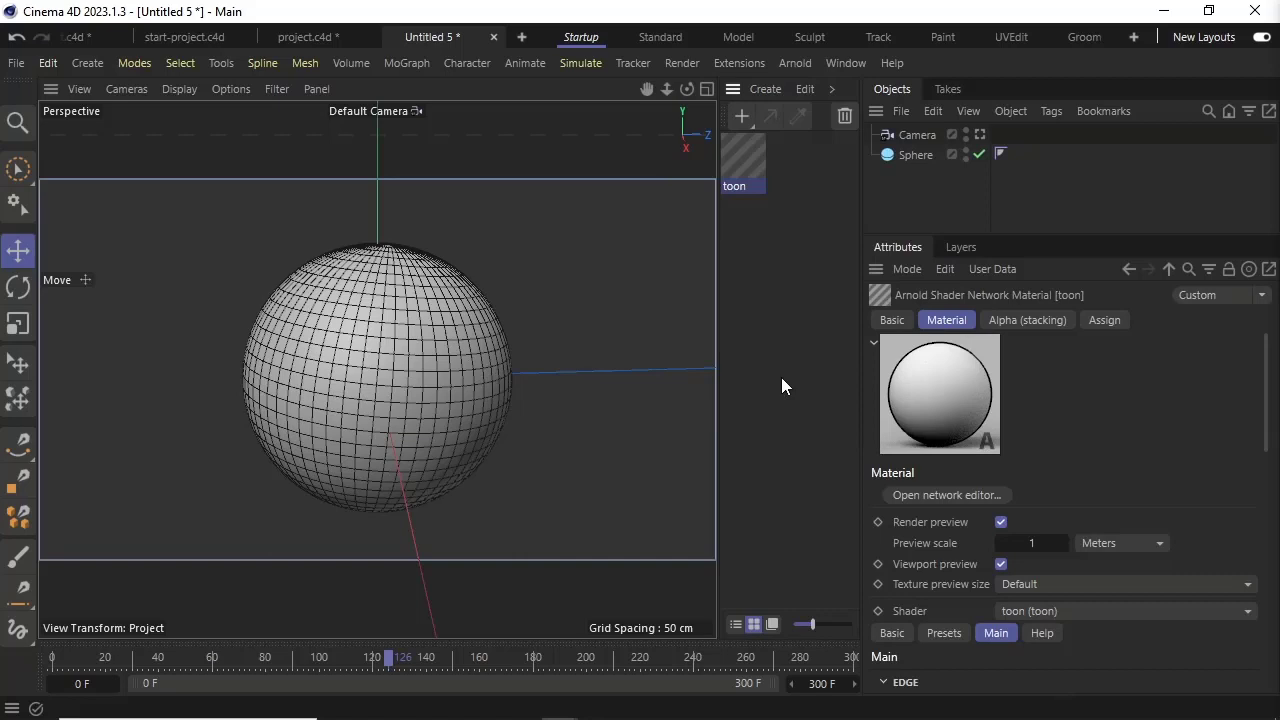
Open the toon material's shader network and replace its content with a mix_shader node feeding the Arnold Shader output.
double_click(743, 160)
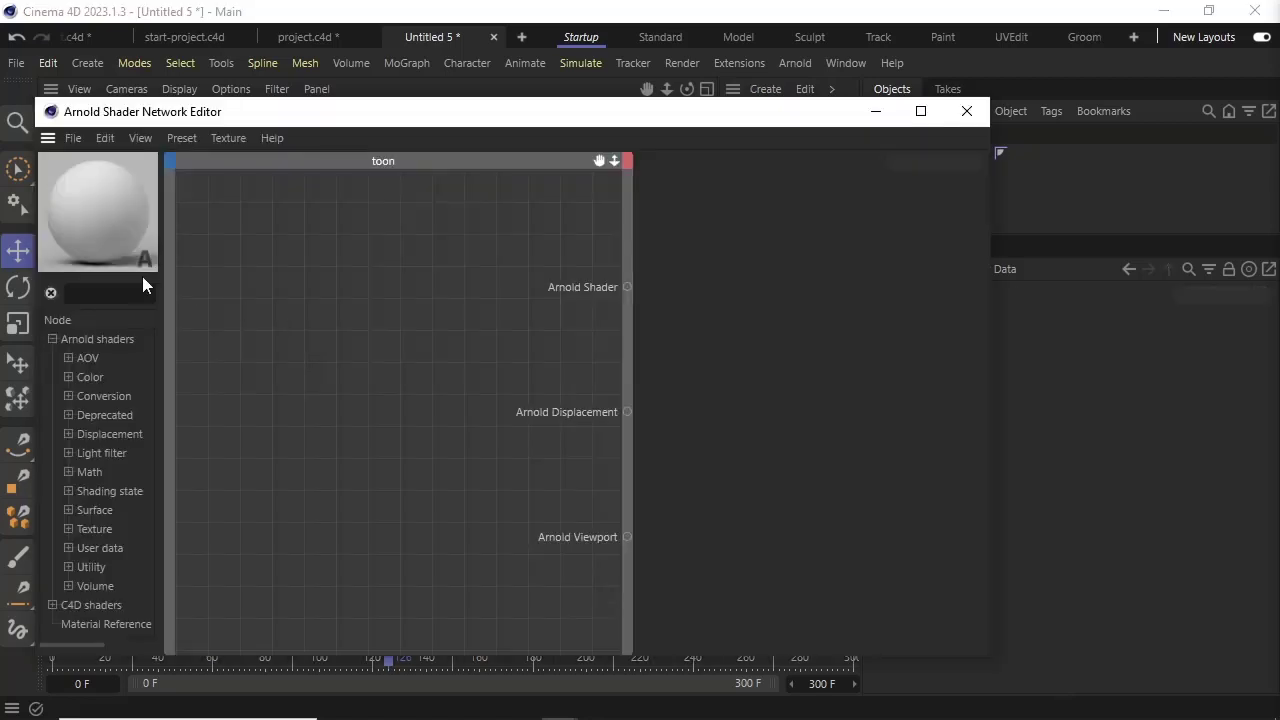
text(mix)
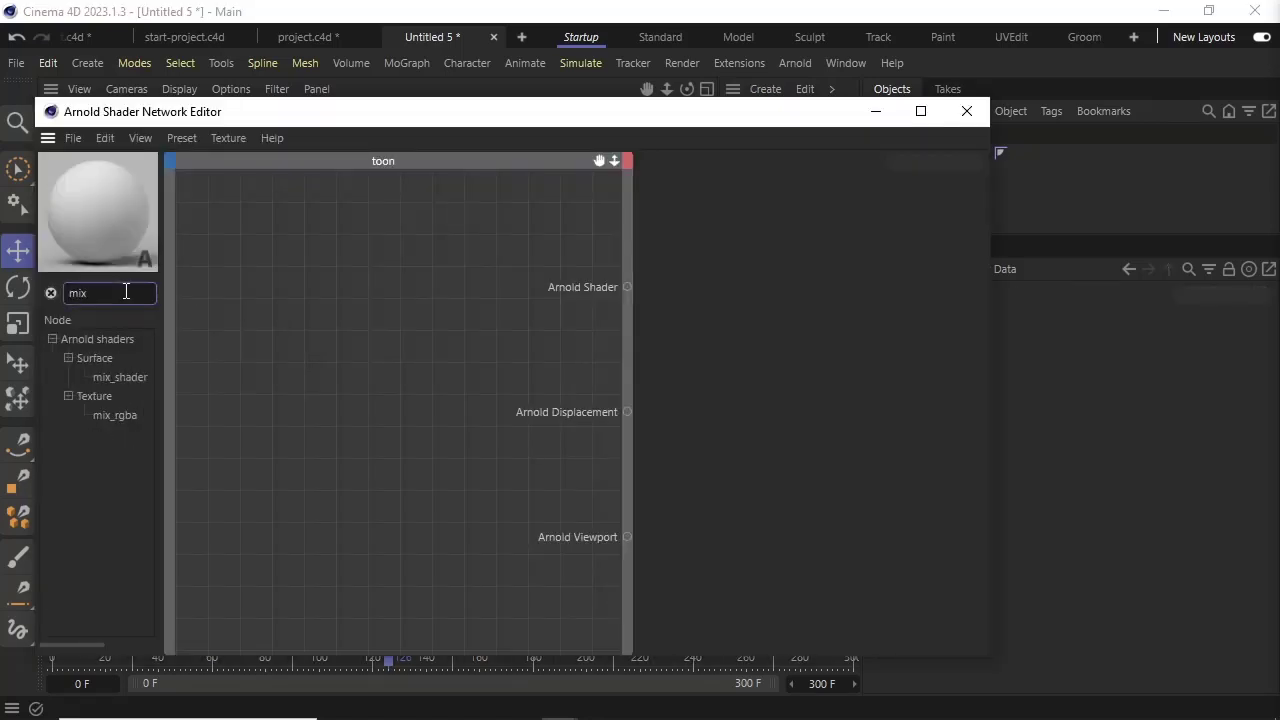
drag(343, 358, 420, 316)
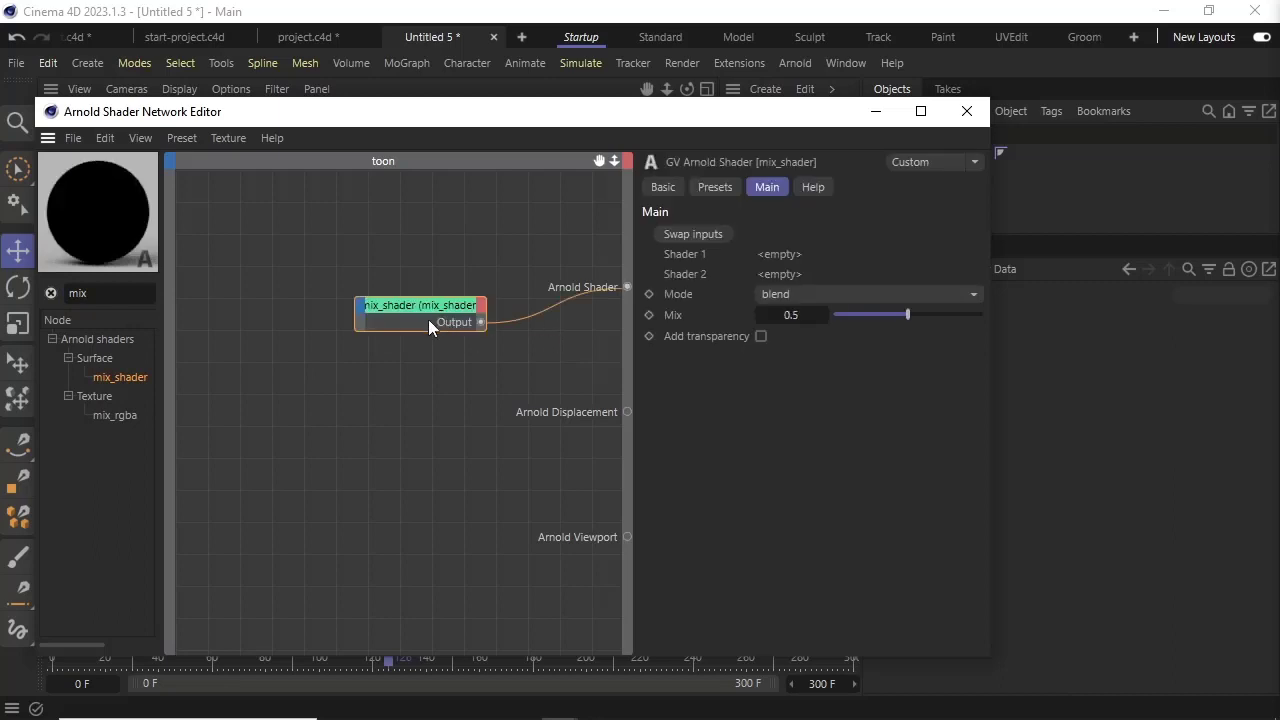
Bring the earth daymap and nightmap images from the Downloads folder in xplorer² into the shader network and arrange them beside the mix_shader.
key(alt+Tab)
key(alt+Tab)
key(alt+Tab)
key(alt+Tab)
key(alt+Tab)
key(alt+Tab)
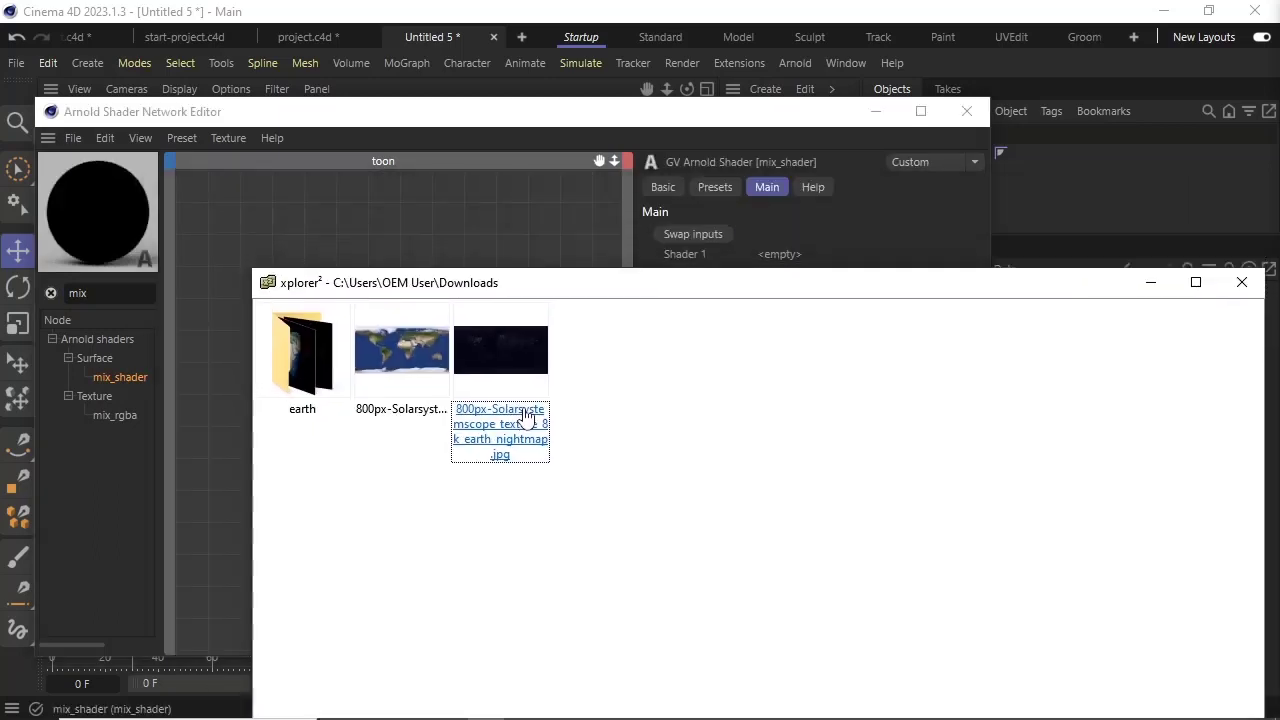
click(589, 443)
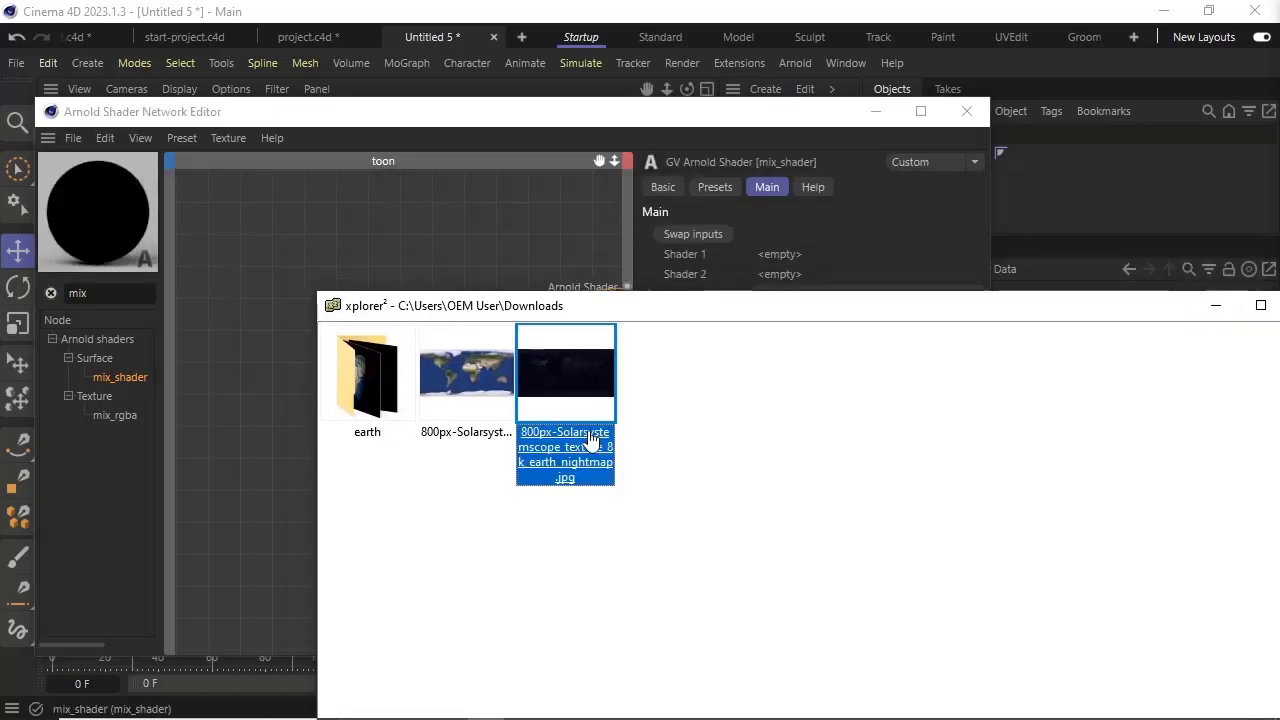
key(shift+Left)
drag(500, 377, 290, 252)
click(305, 246)
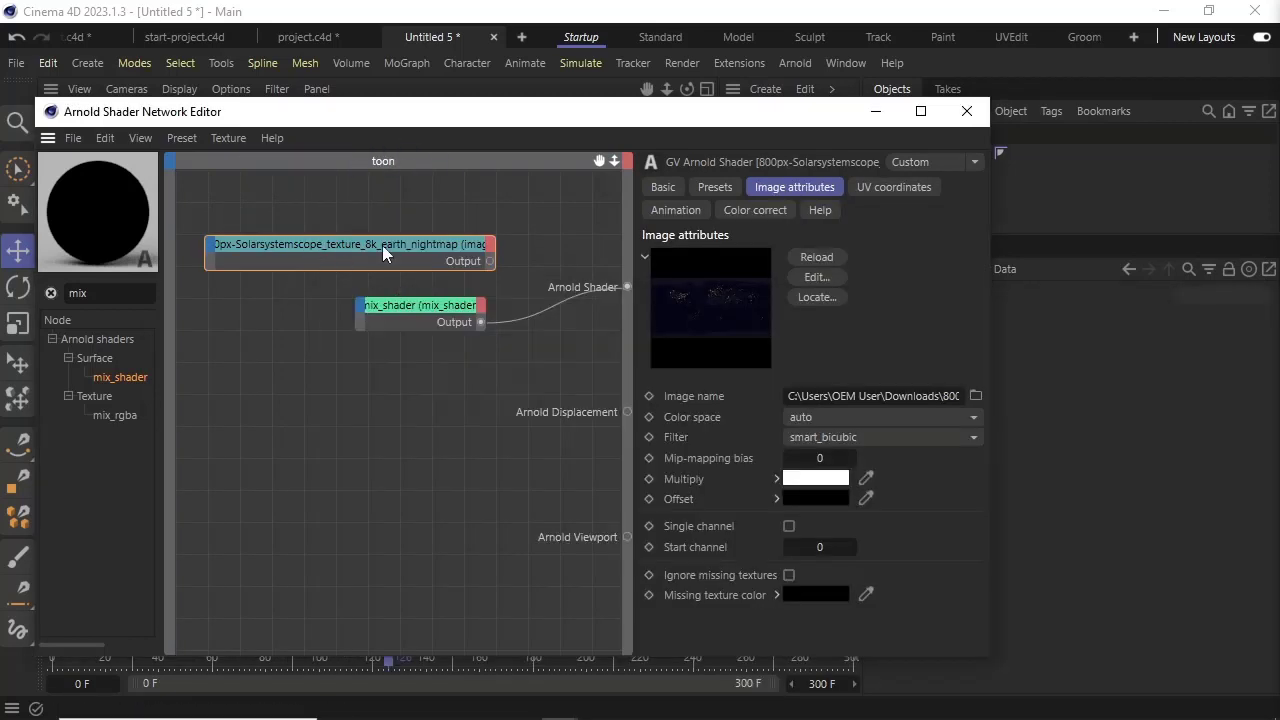
drag(382, 245, 260, 349)
drag(400, 309, 470, 317)
Connect the daymap image to Shader 1 and the nightmap image to Shader 2 of the mix_shader.
drag(427, 249, 415, 311)
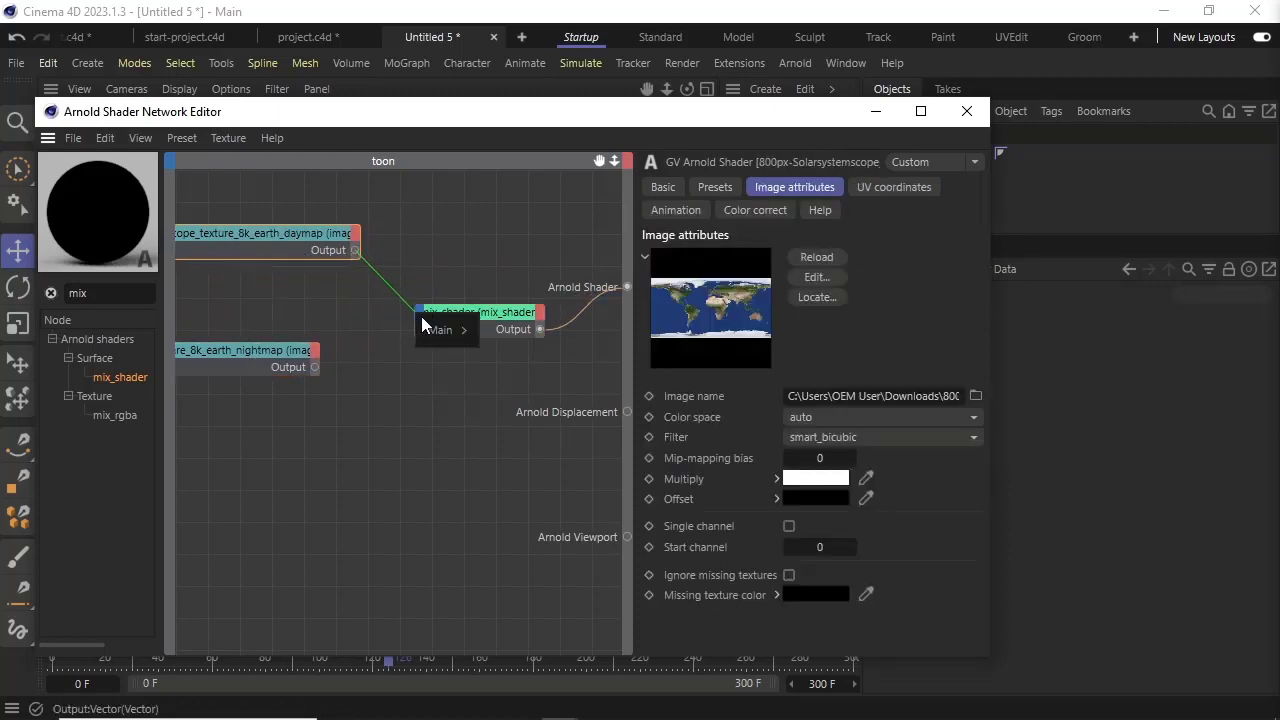
mouse_move(437, 330)
click(503, 333)
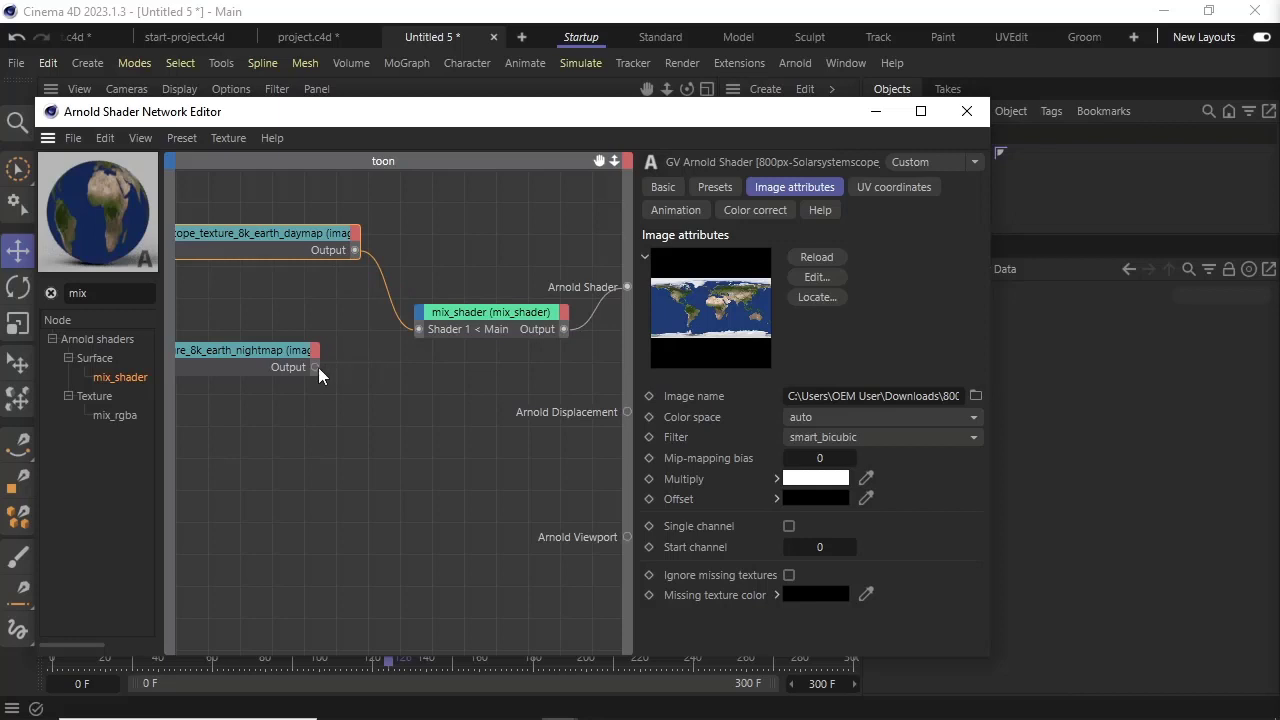
drag(318, 367, 419, 311)
mouse_move(432, 327)
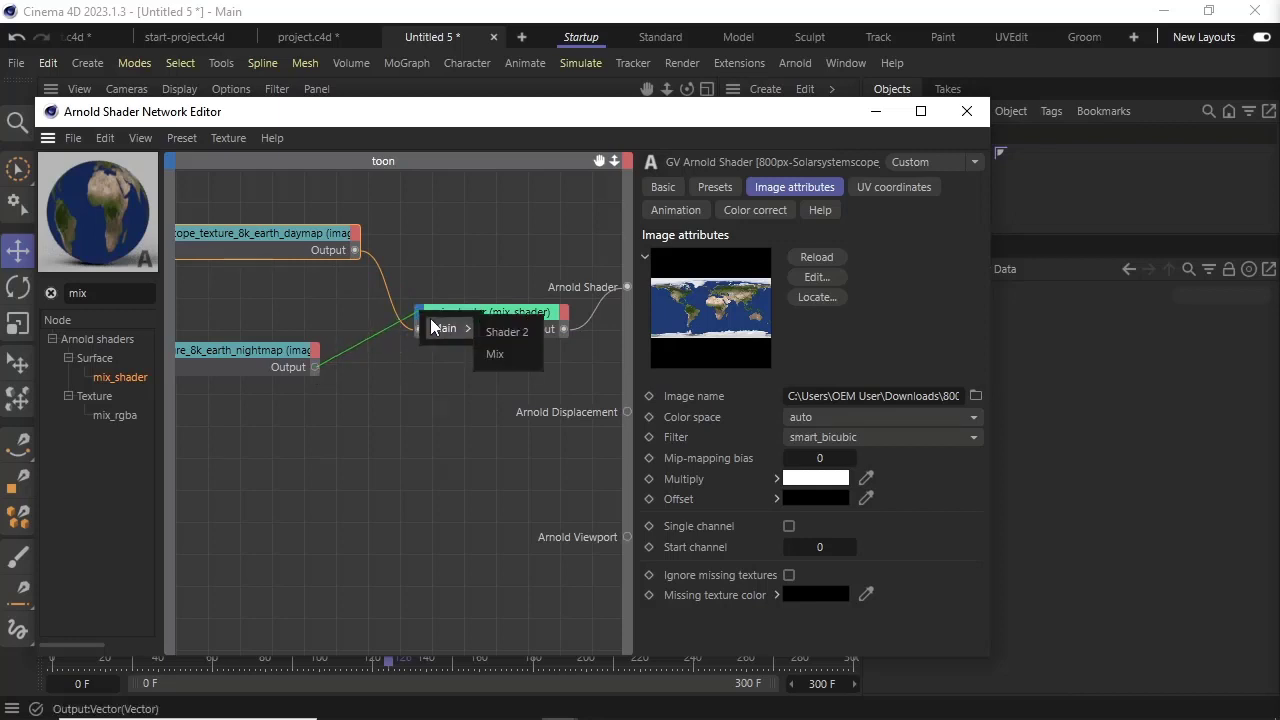
click(503, 332)
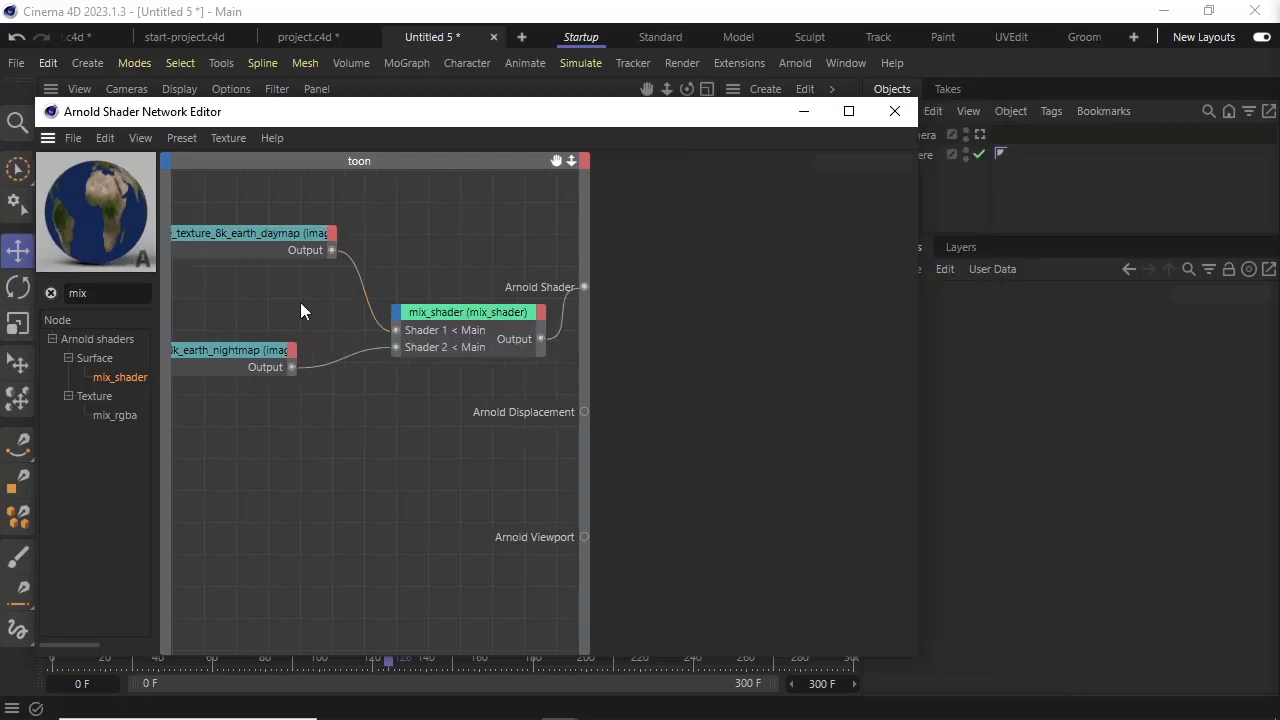
Assign the toon material to the Sphere and preview it in the Arnold IPR window beside the network editor.
click(808, 63)
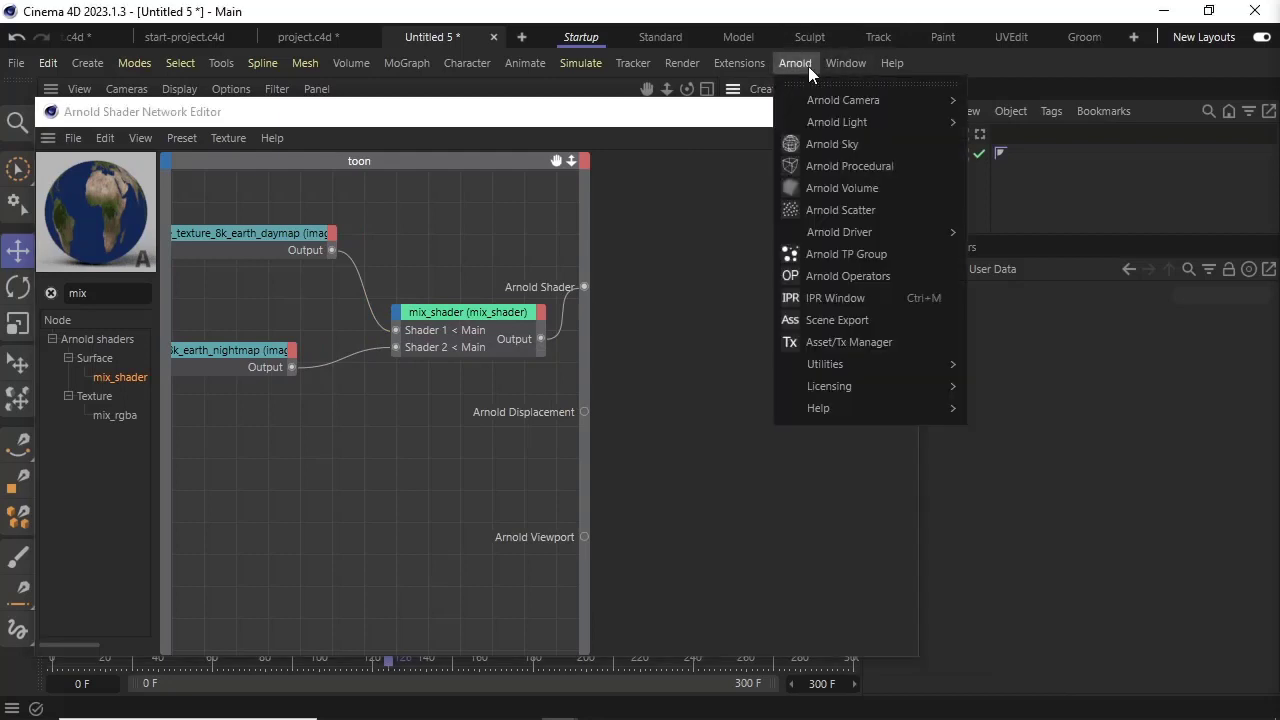
click(868, 301)
drag(917, 301, 696, 311)
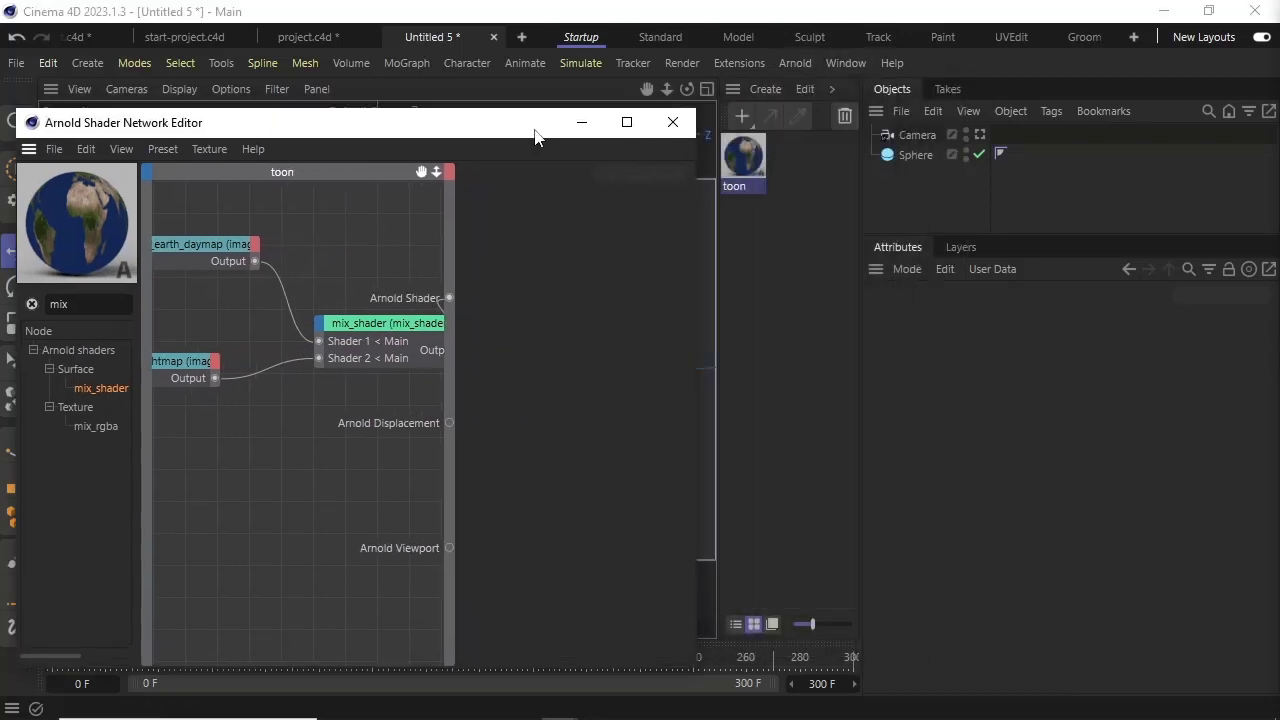
drag(736, 158, 922, 158)
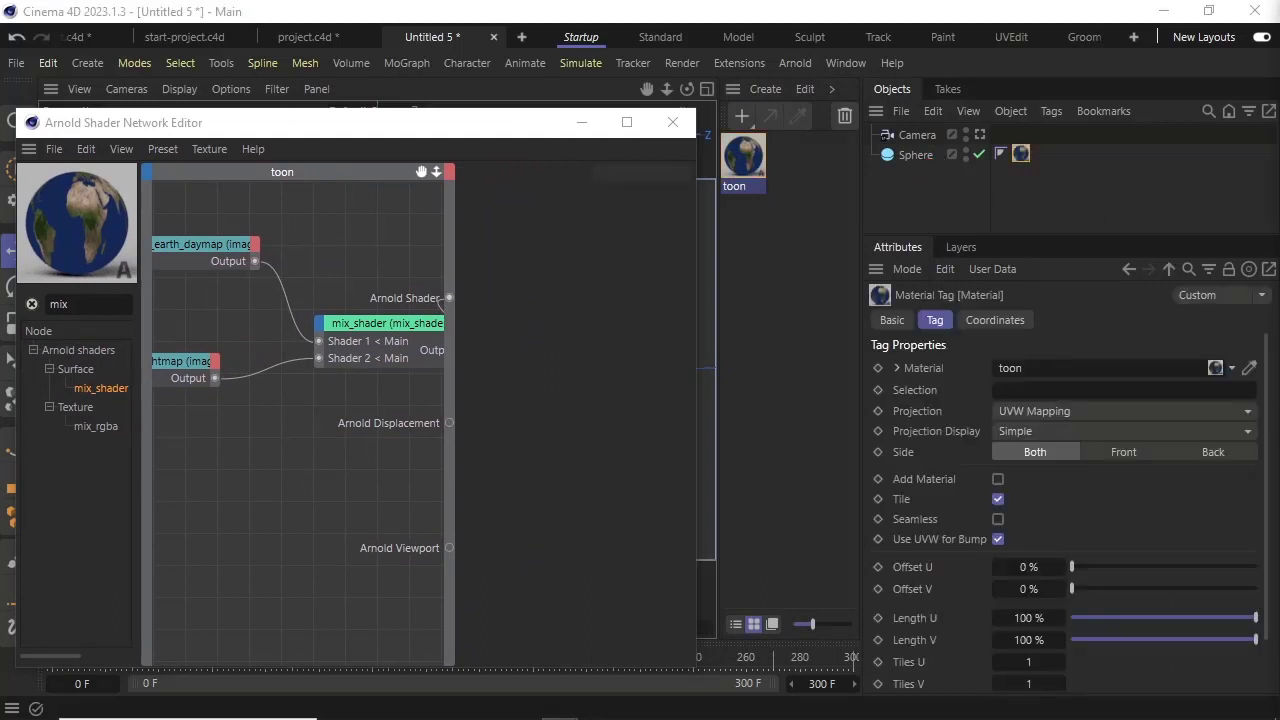
drag(1279, 291, 714, 291)
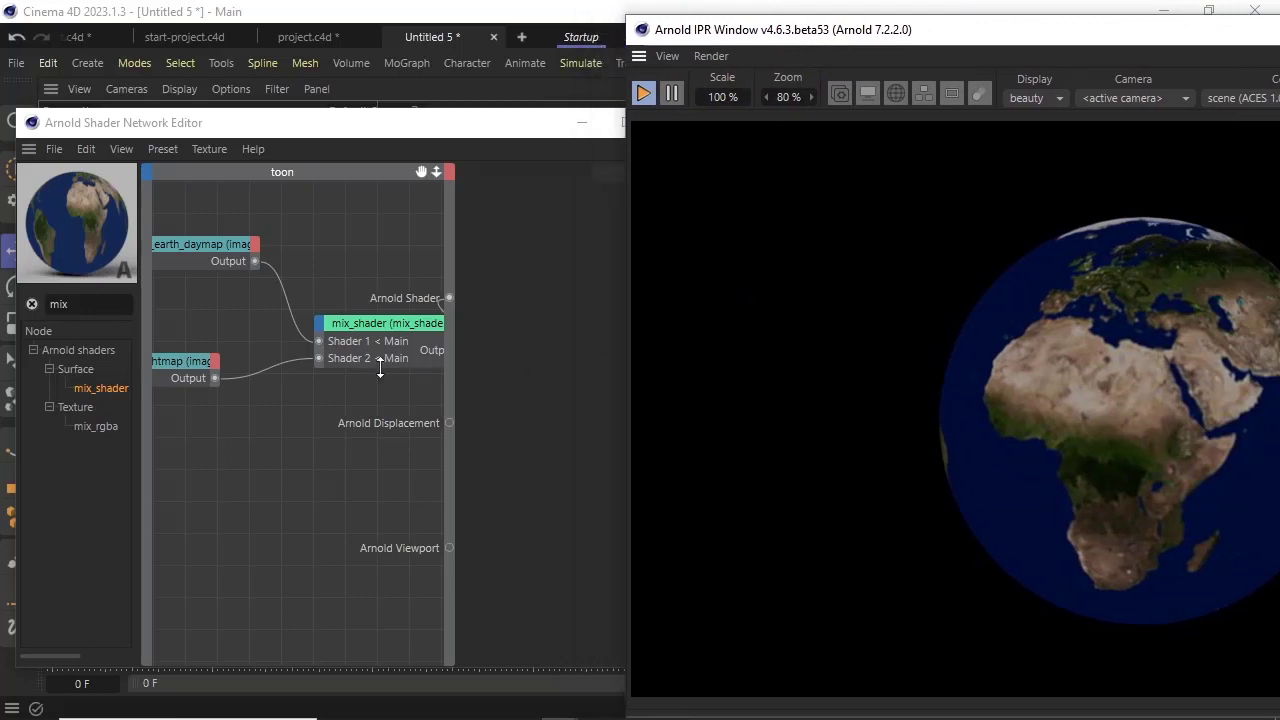
Set the mix_shader's Mix value to 0.45.
click(360, 331)
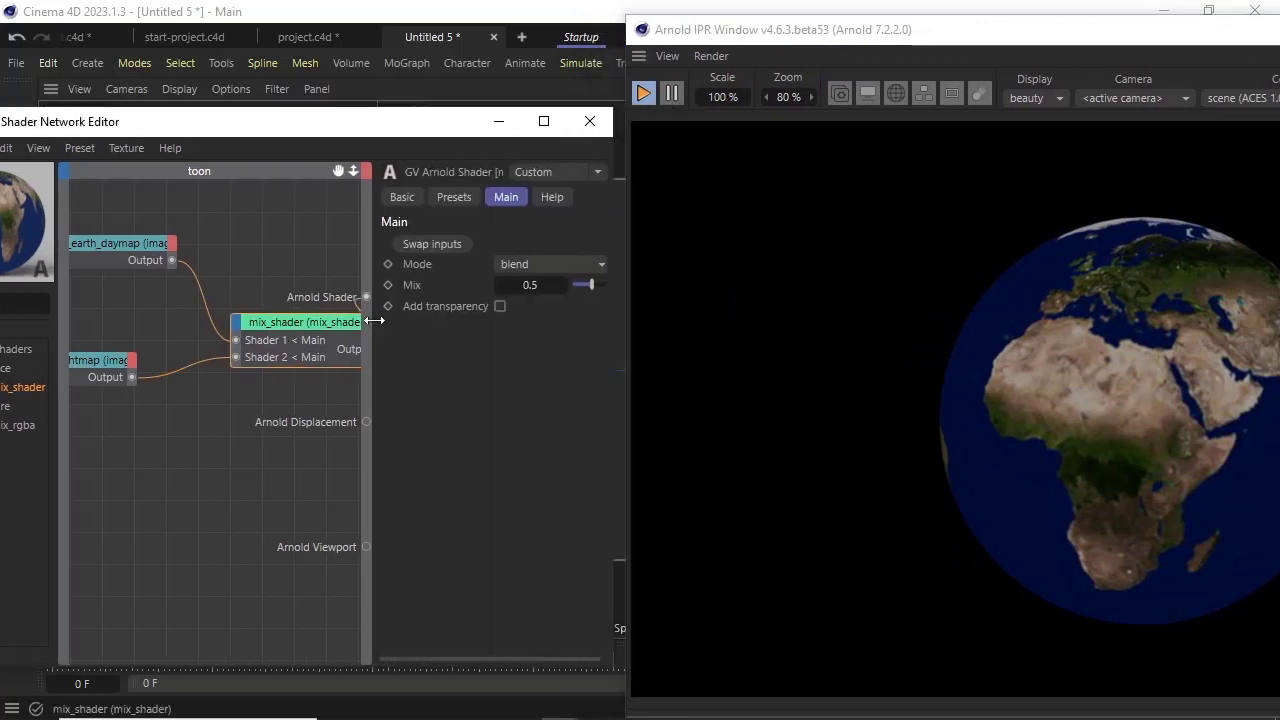
mouse_move(589, 286)
mouse_down()
mouse_move(569, 283)
mouse_move(663, 305)
mouse_move(591, 287)
mouse_up()
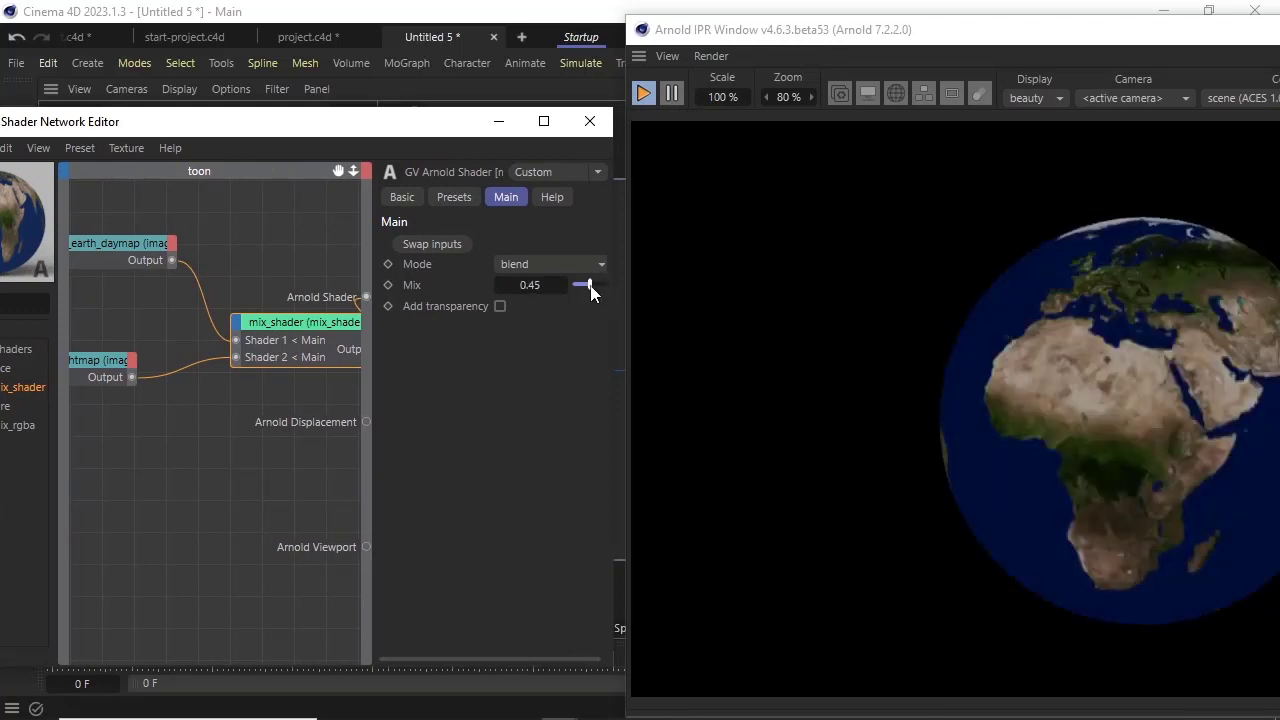
Add a ramp_rgb node to the network and connect its output to the mix_shader's Mix input.
drag(142, 121, 217, 78)
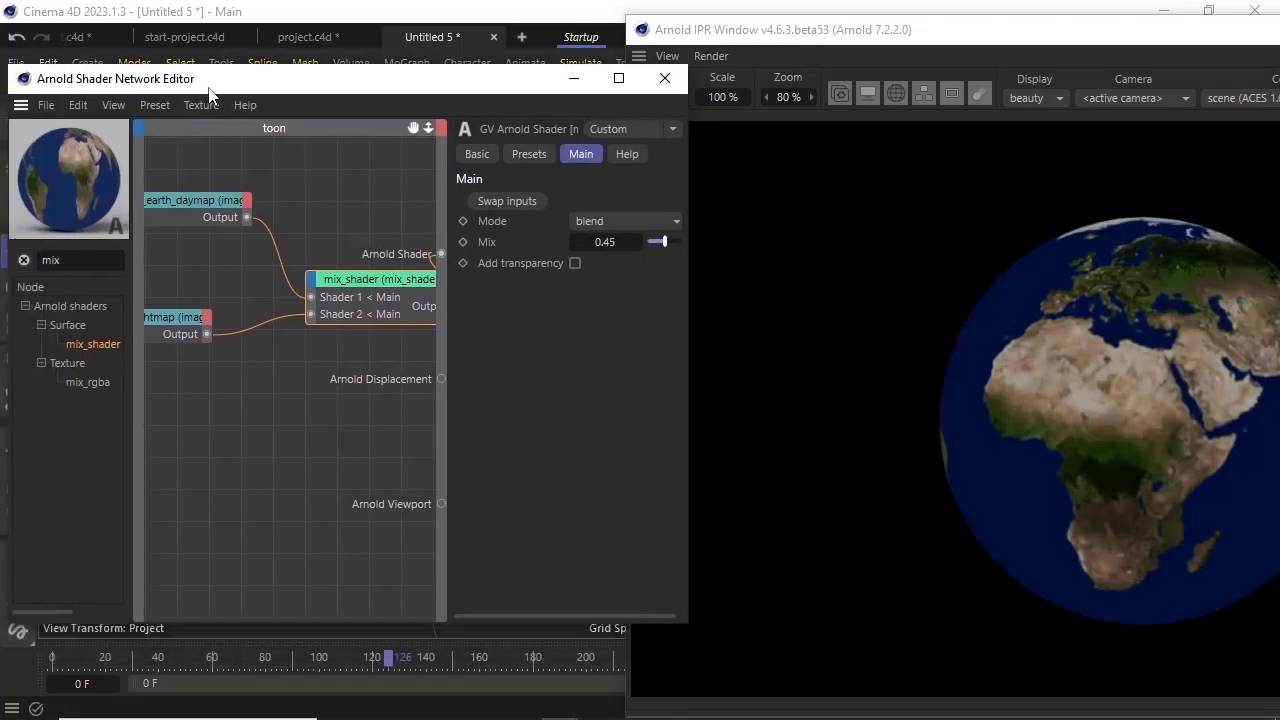
double_click(68, 260)
text(rm)
key(BackSpace)
text(amp)
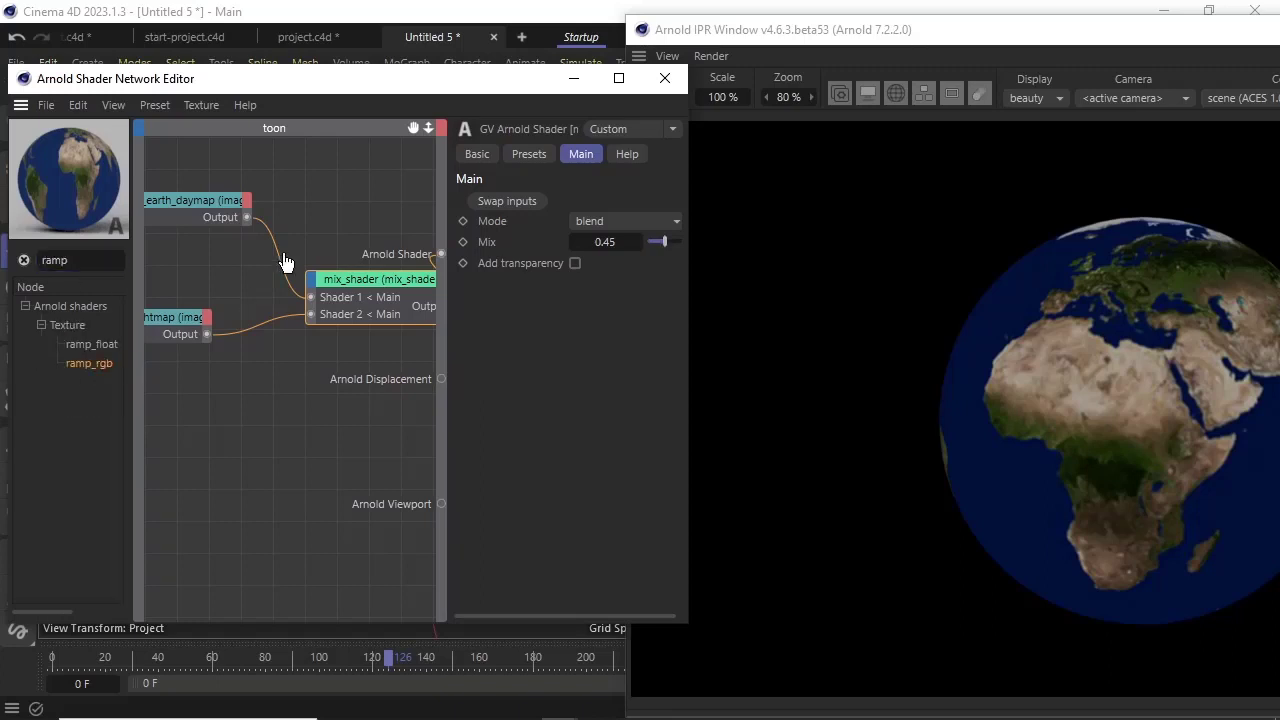
drag(284, 255, 314, 290)
mouse_move(334, 297)
click(392, 299)
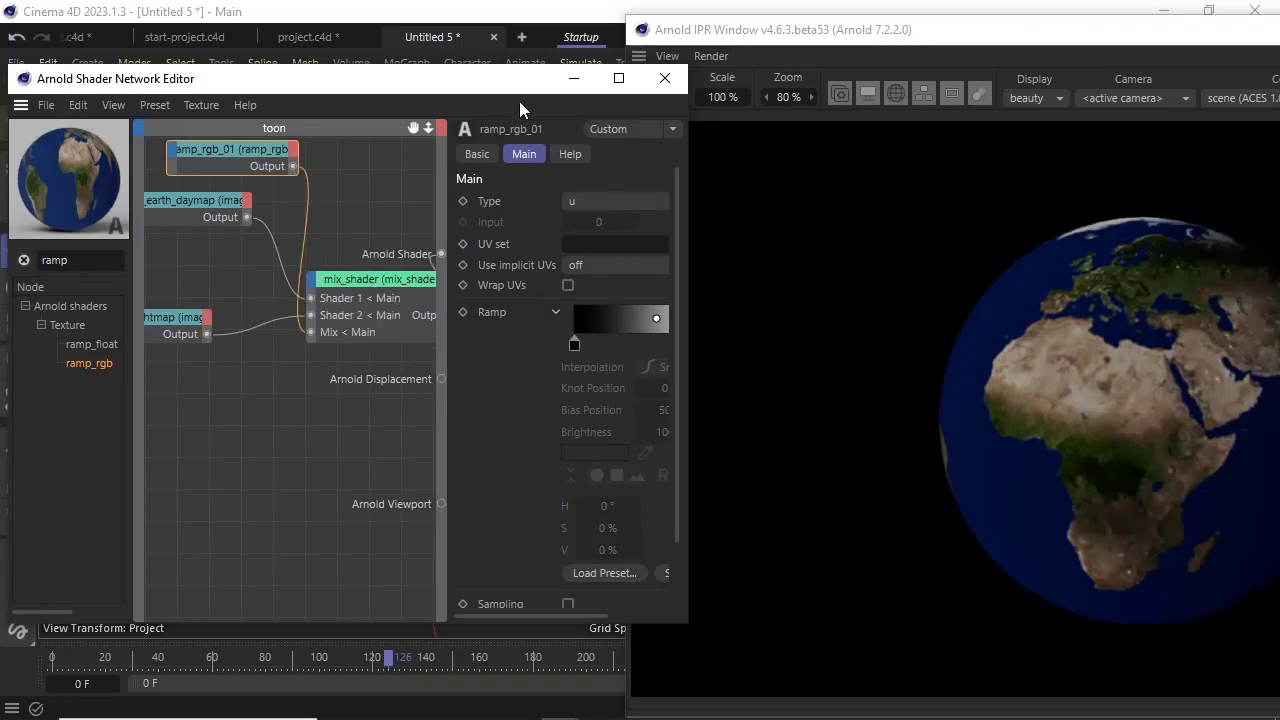
Set the interpolation of both the white and the black ramp knots to Blend.
drag(518, 97, 368, 97)
click(576, 344)
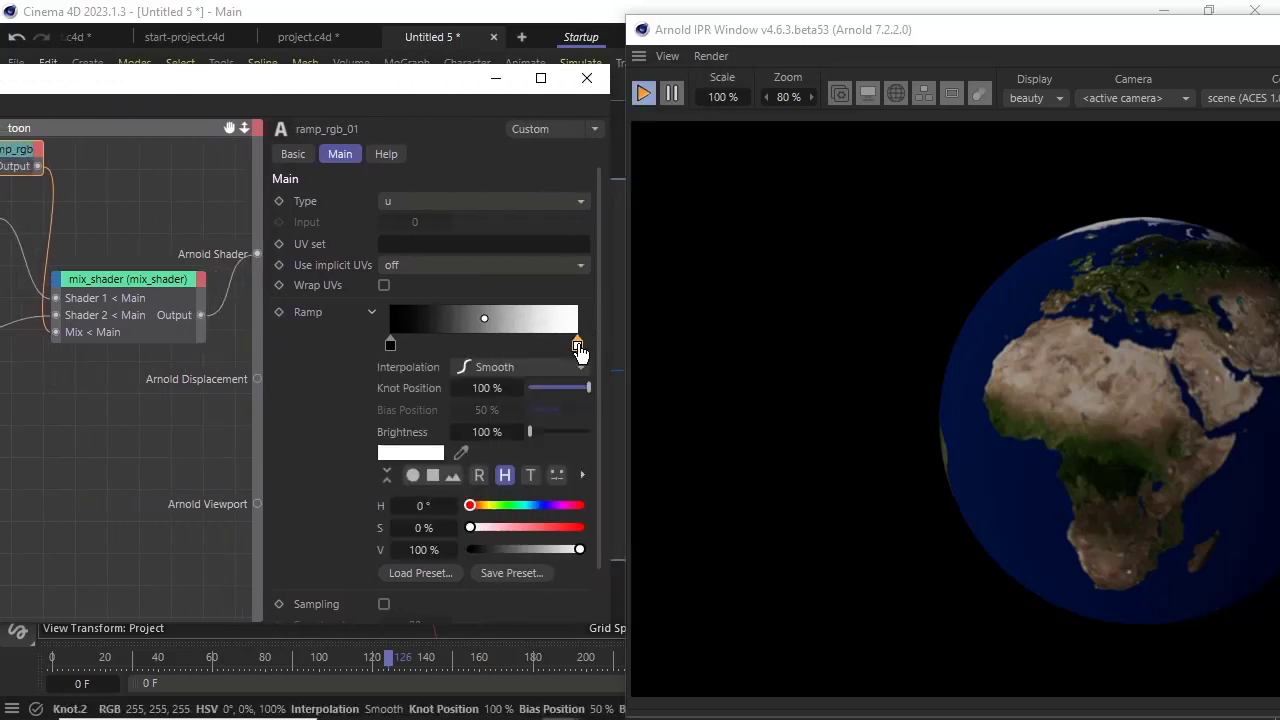
click(486, 368)
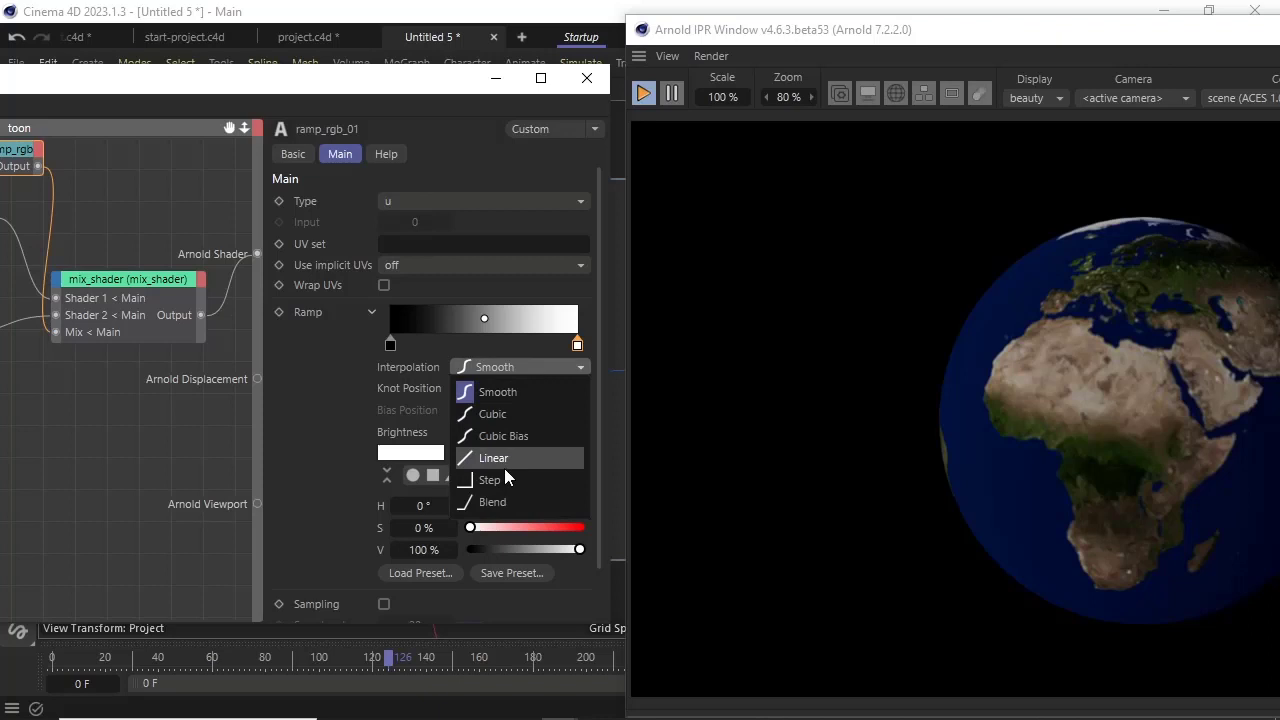
click(499, 504)
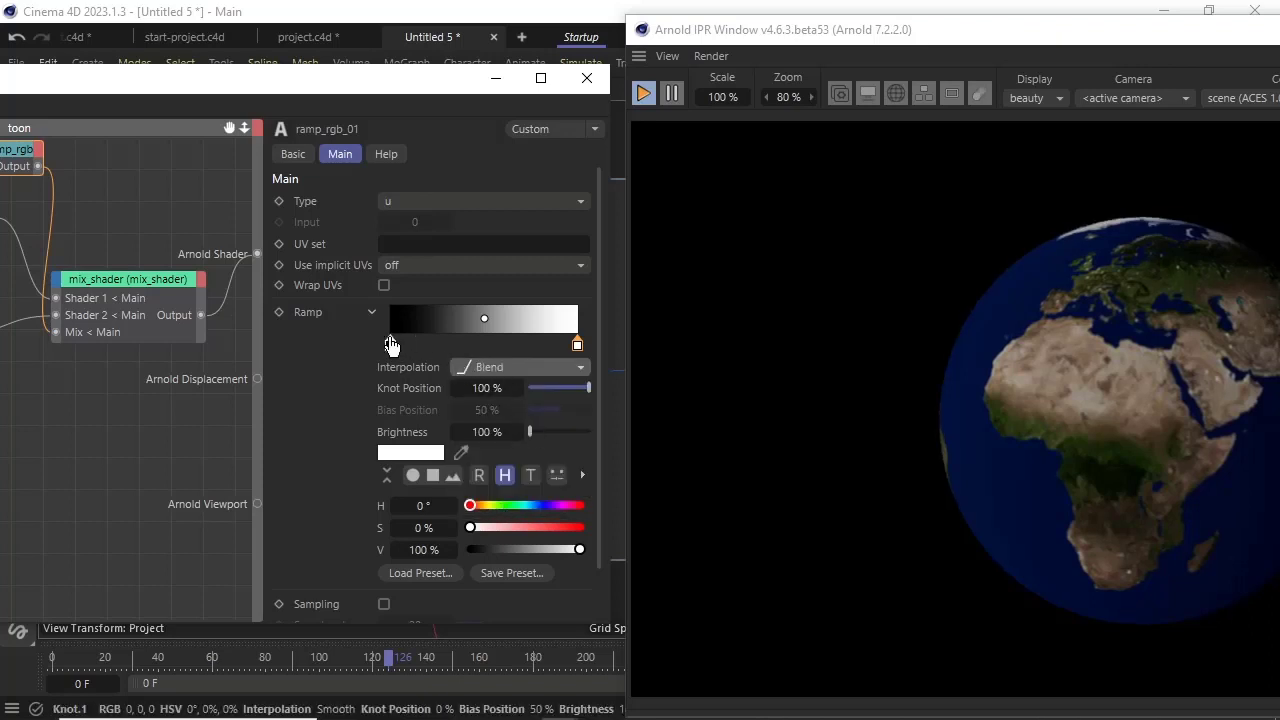
click(390, 344)
click(466, 367)
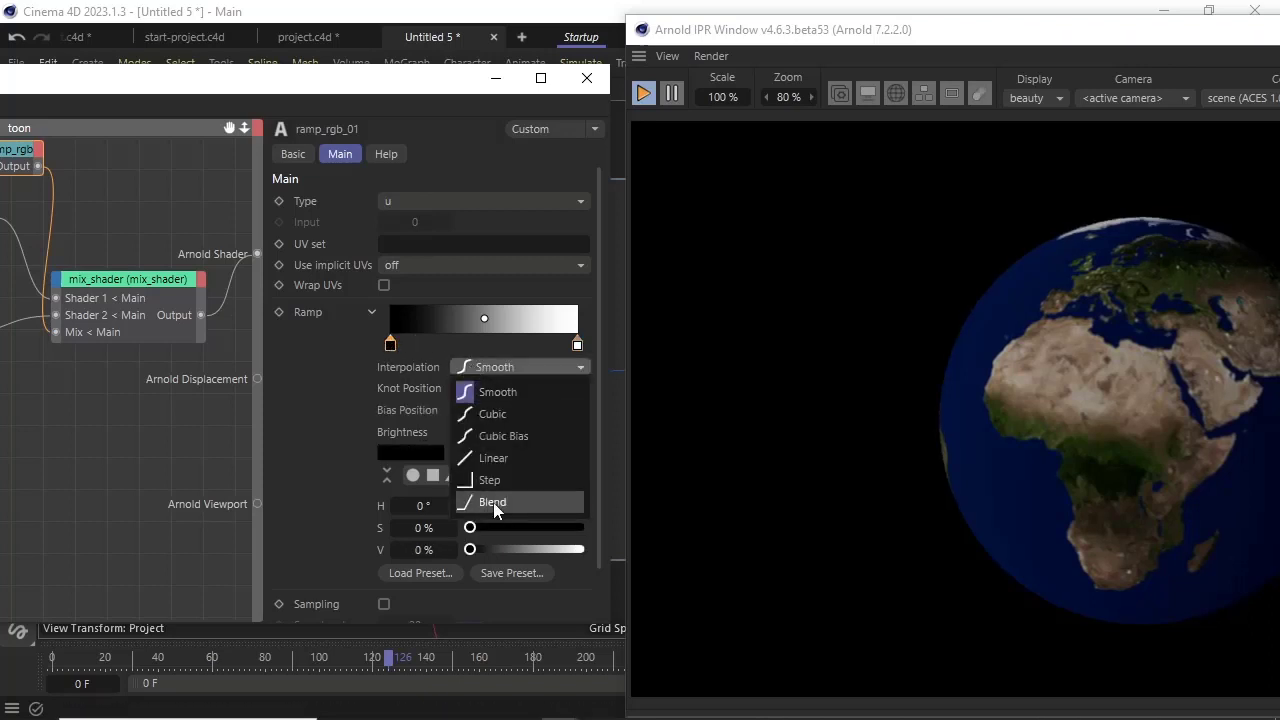
click(493, 502)
Move the ramp's white knot to about 58% and the black knot just before it, and check the day-night edge in the IPR render.
drag(575, 345, 507, 345)
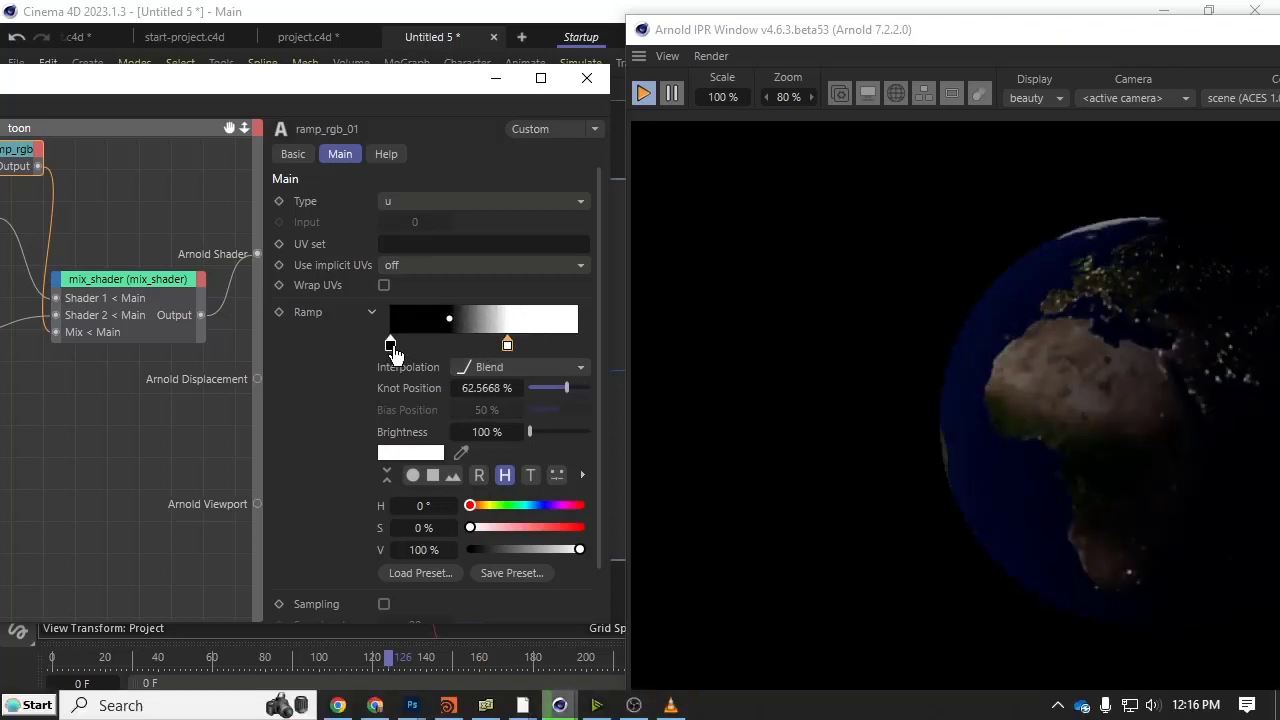
drag(391, 346, 498, 347)
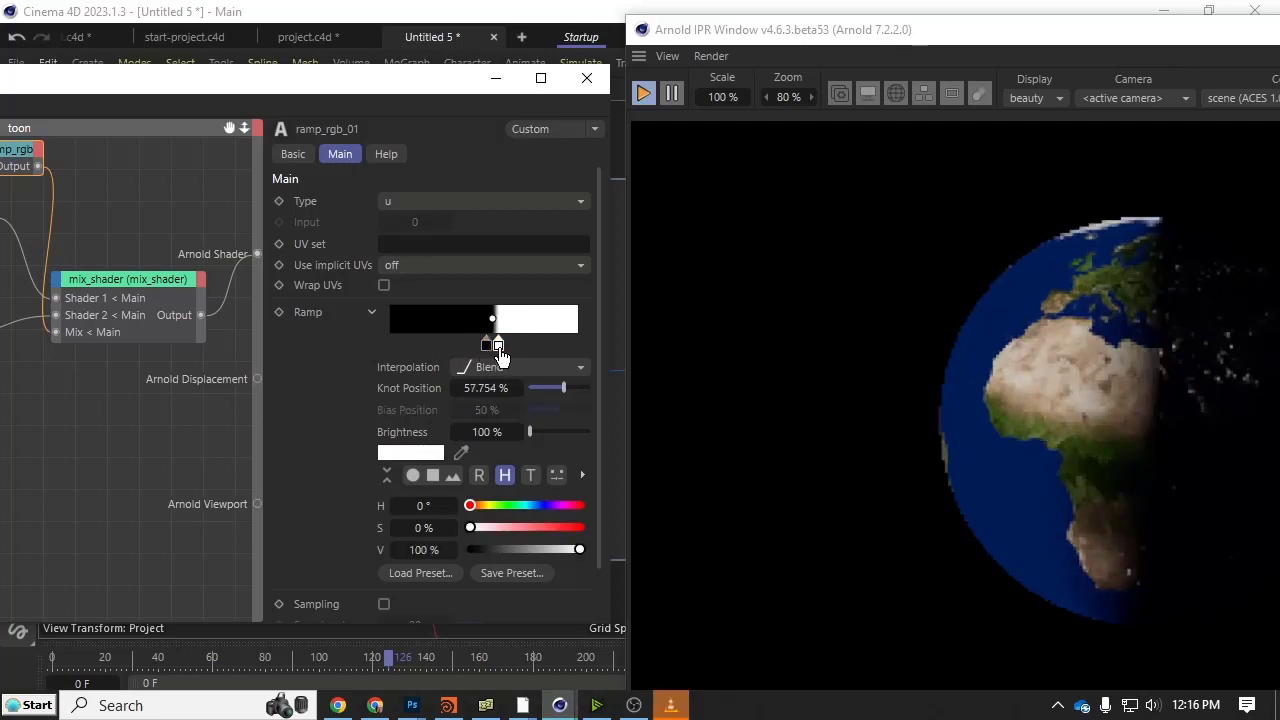
drag(893, 53, 626, 53)
scroll(734, 379, down, 1)
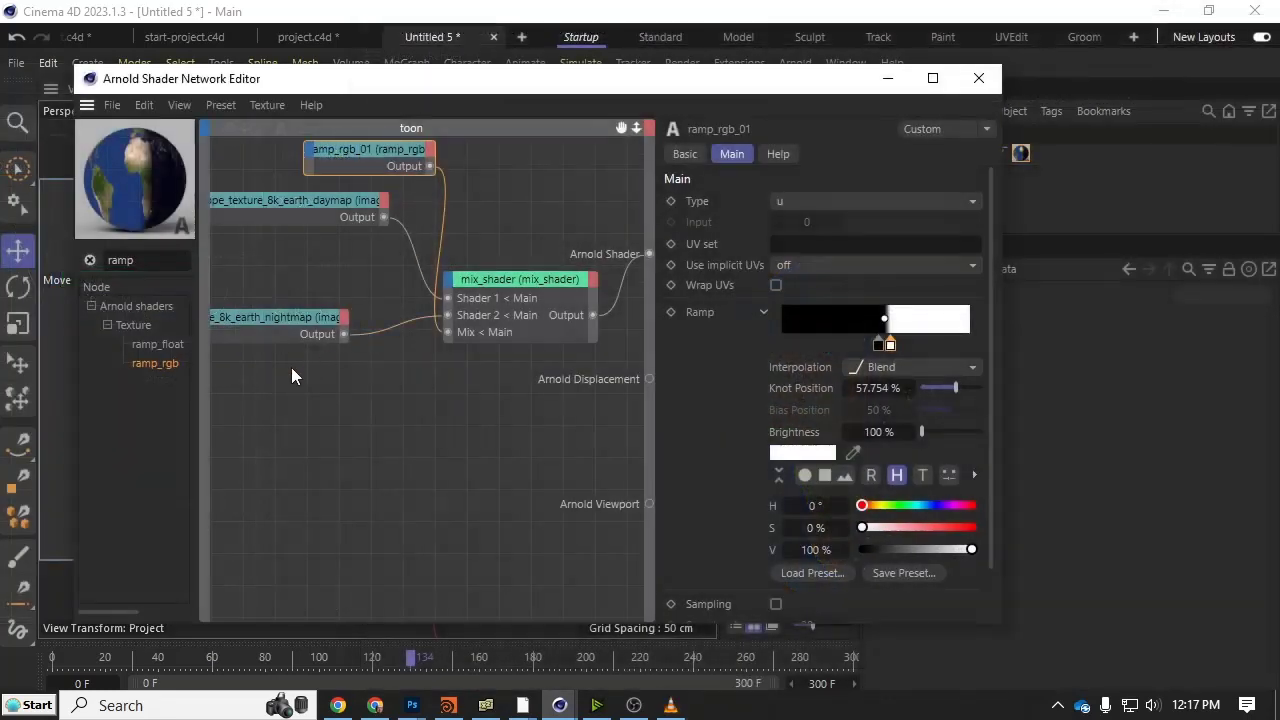
Delete all nodes from the toon network and add a distance node feeding the Arnold Shader output.
drag(280, 375, 570, 140)
key(Delete)
click(175, 260)
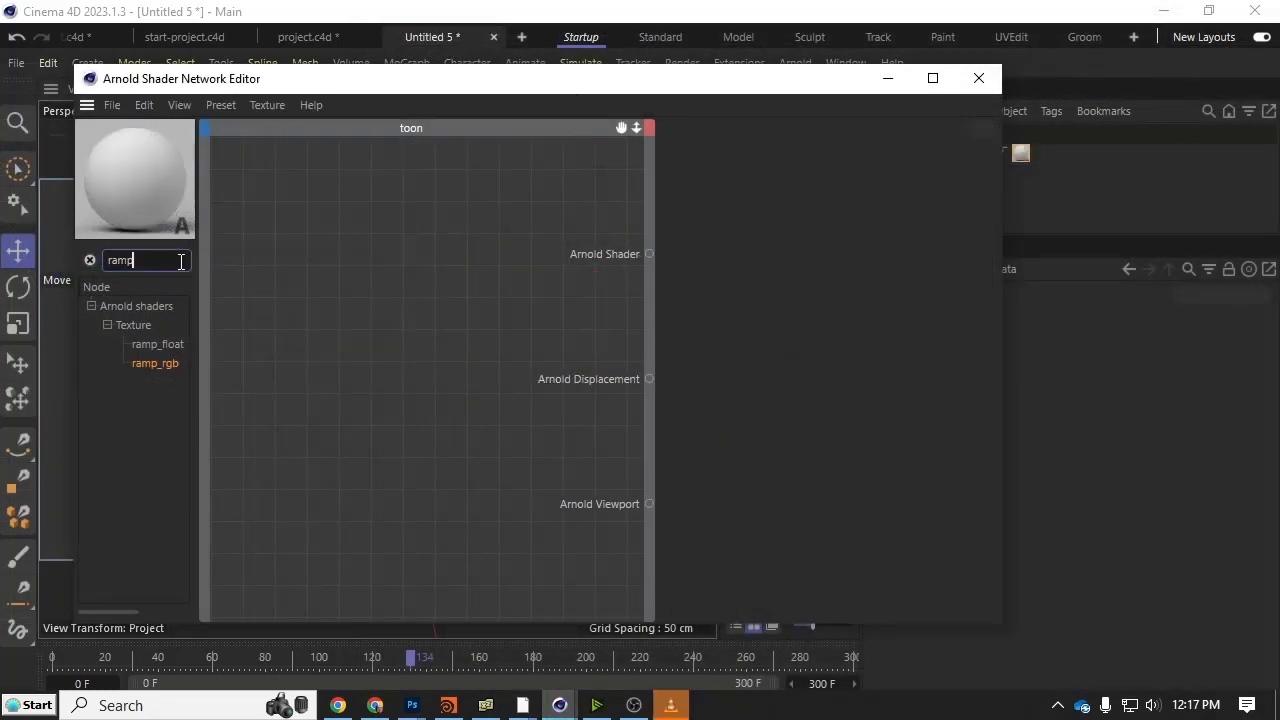
text(distan)
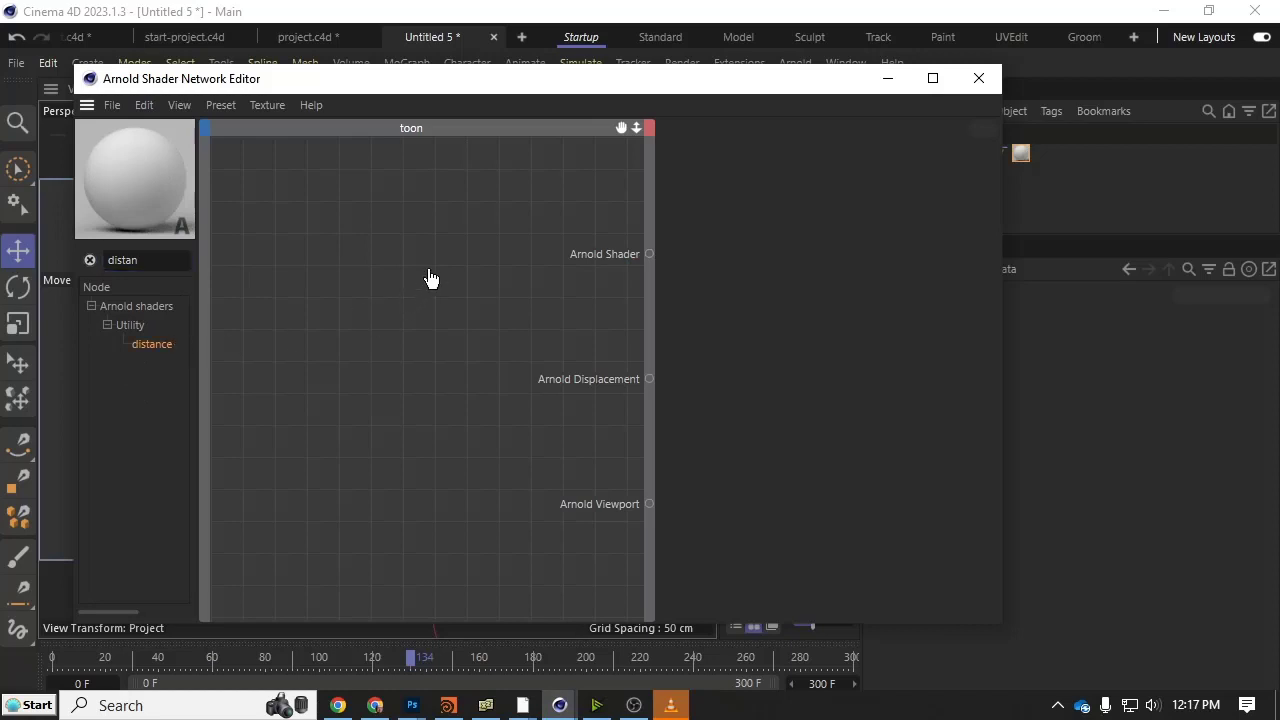
drag(429, 271, 434, 244)
Bring the earth daymap and nightmap images from xplorer² back into the network and place them beside the distance node.
key(alt+Tab)
key(alt+Tab)
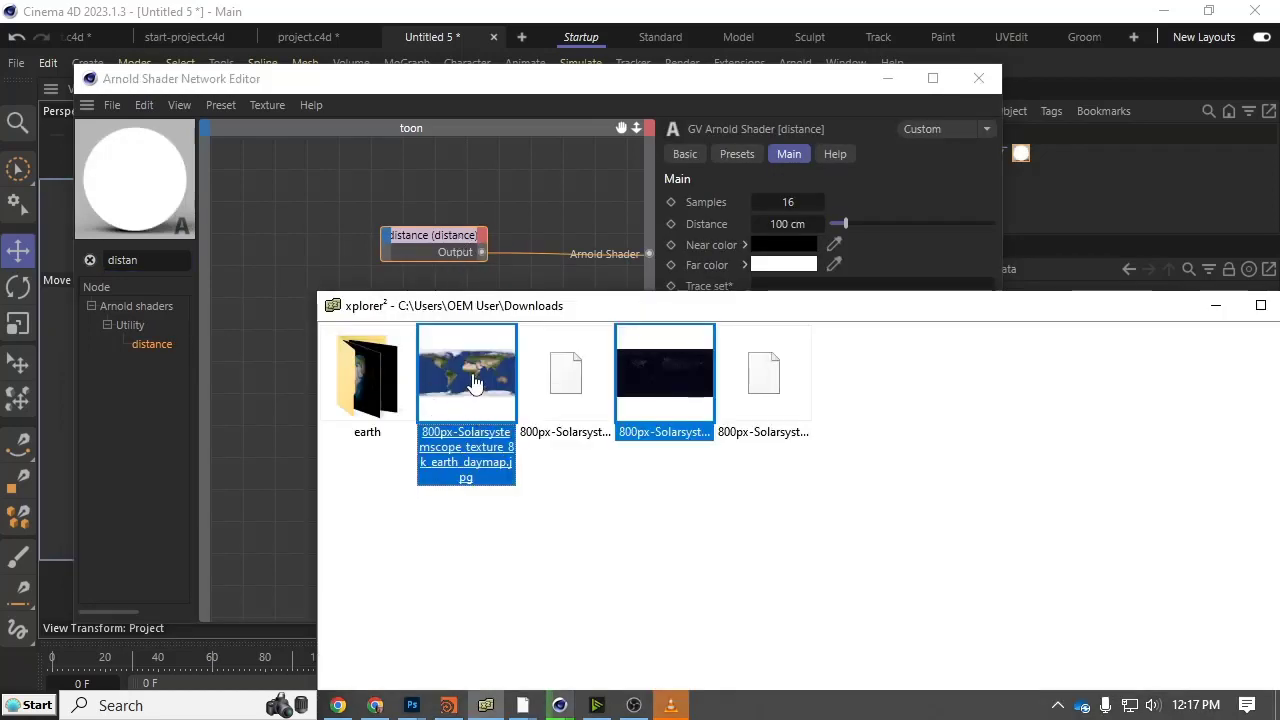
drag(474, 383, 323, 307)
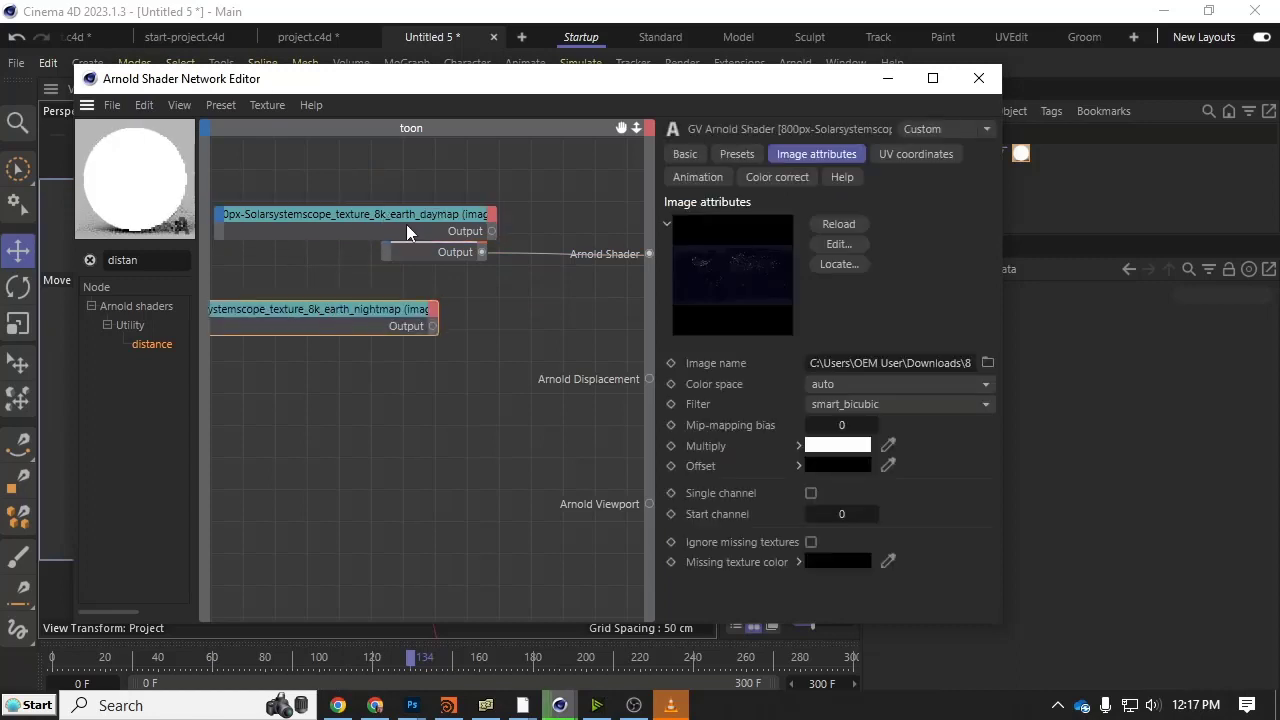
drag(460, 231, 313, 200)
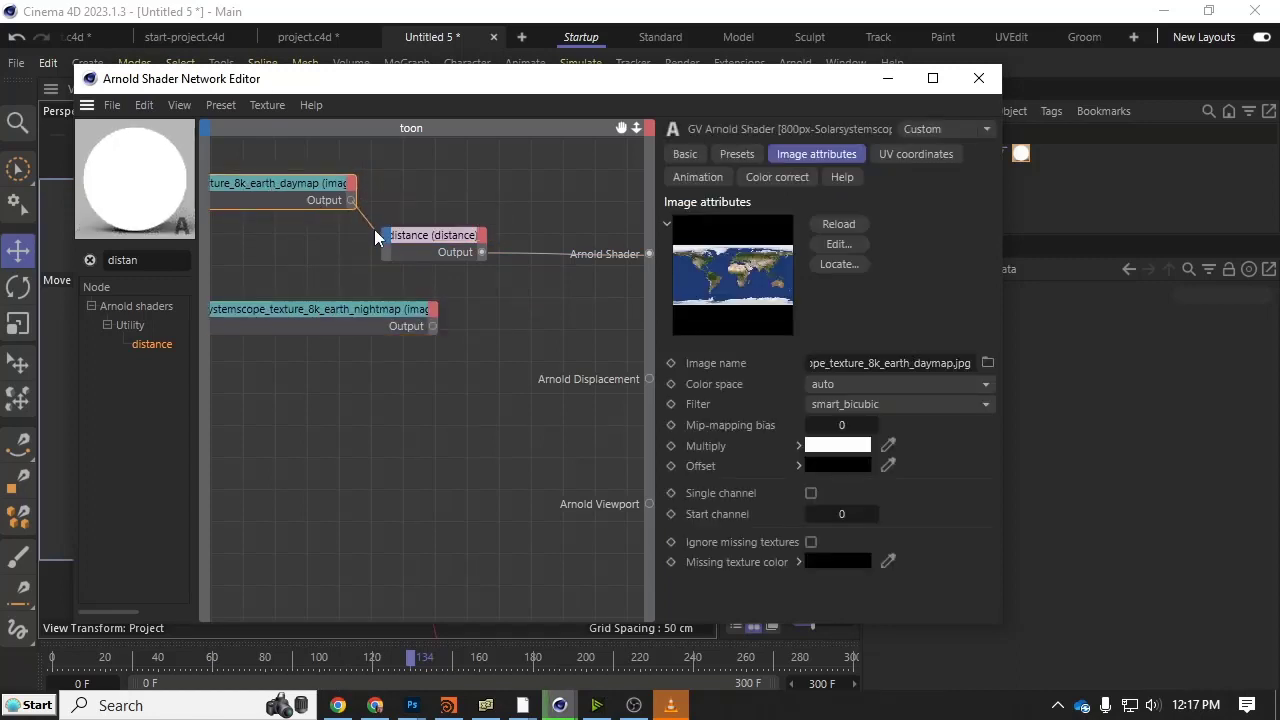
Connect the daymap image to the distance node's Near color input.
drag(375, 237, 398, 246)
mouse_move(420, 249)
click(468, 276)
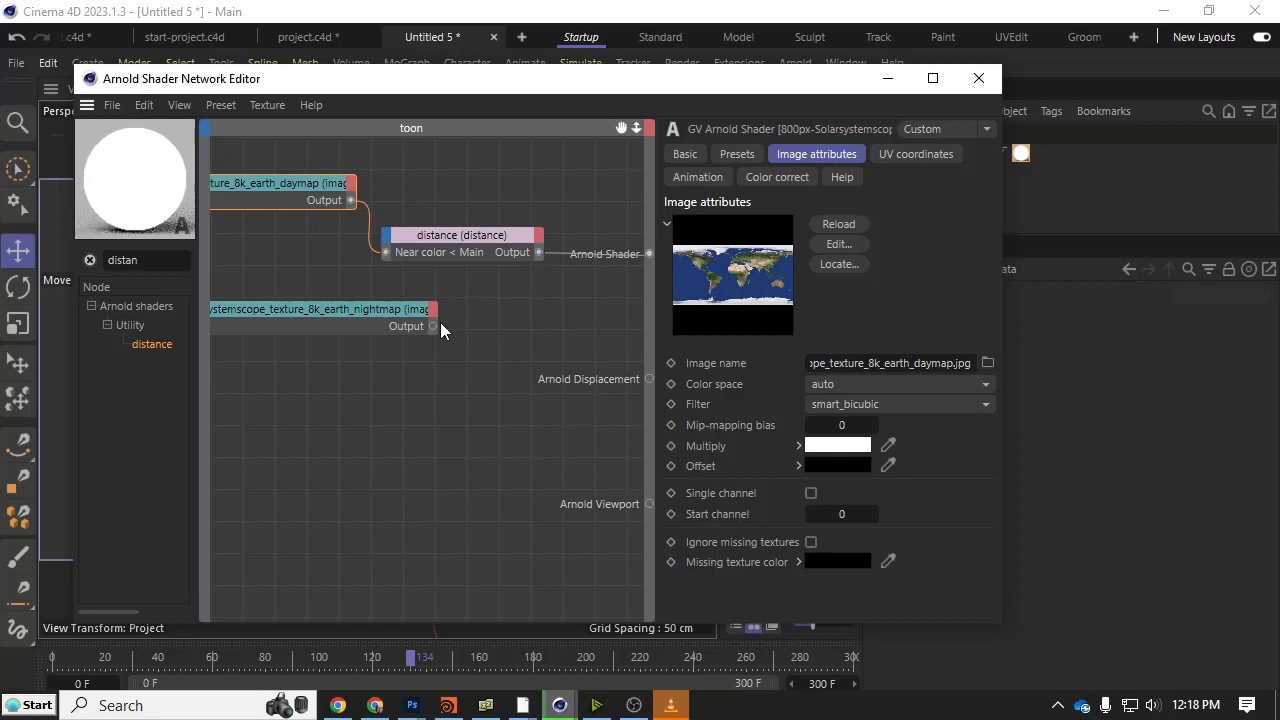
Connect the nightmap image's output to the distance node's Far color input.
drag(389, 237, 387, 237)
mouse_move(410, 250)
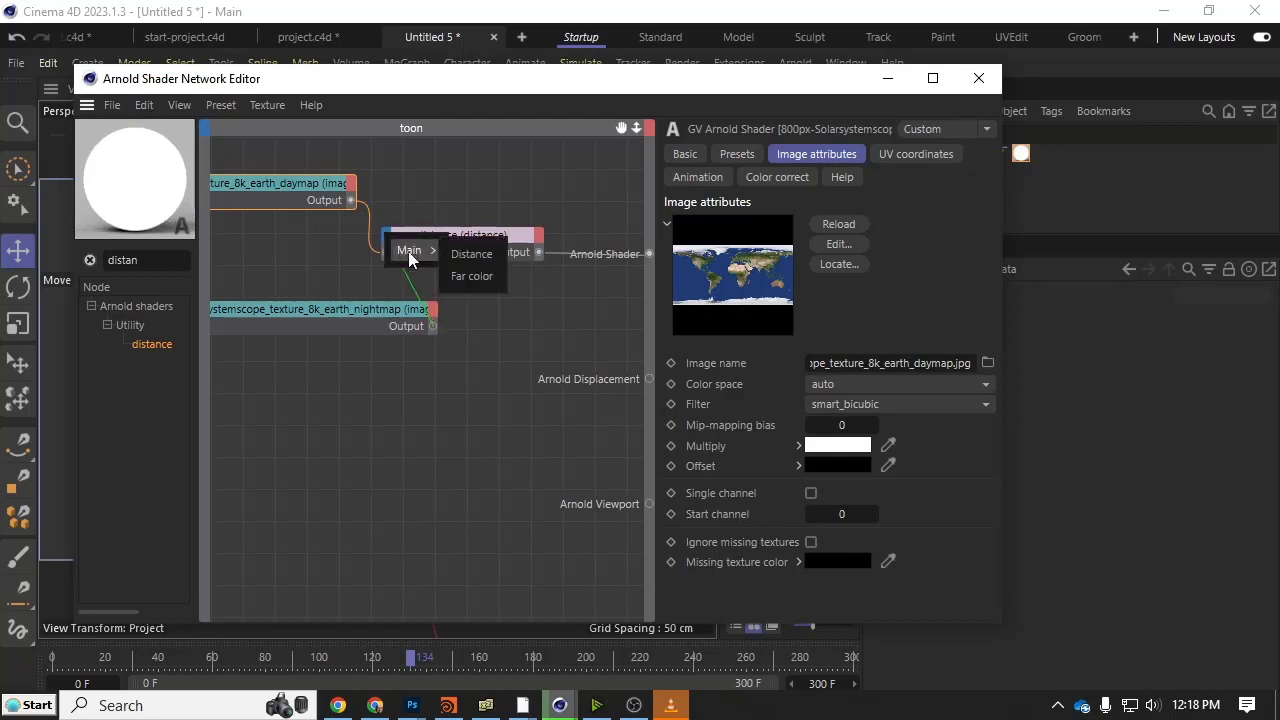
click(469, 276)
drag(557, 179, 0, 245)
Add a plane to the scene and move it sideways out of the sphere's centre.
click(87, 63)
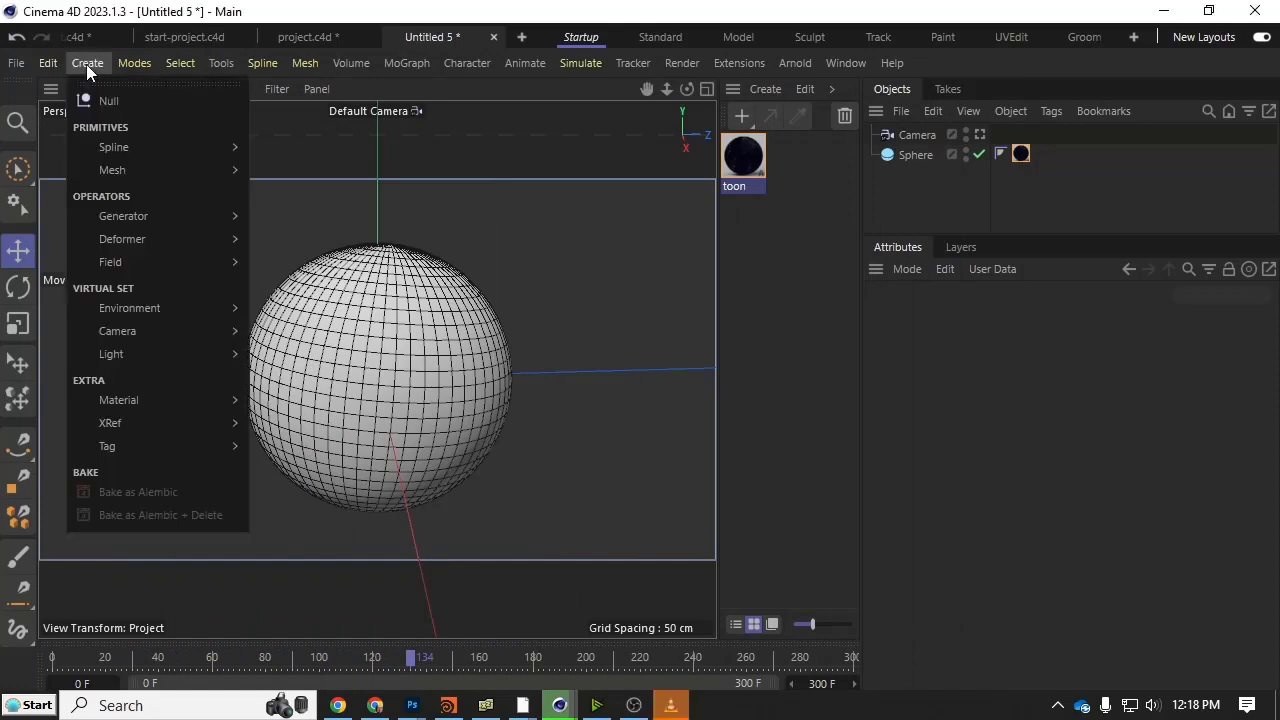
mouse_move(118, 172)
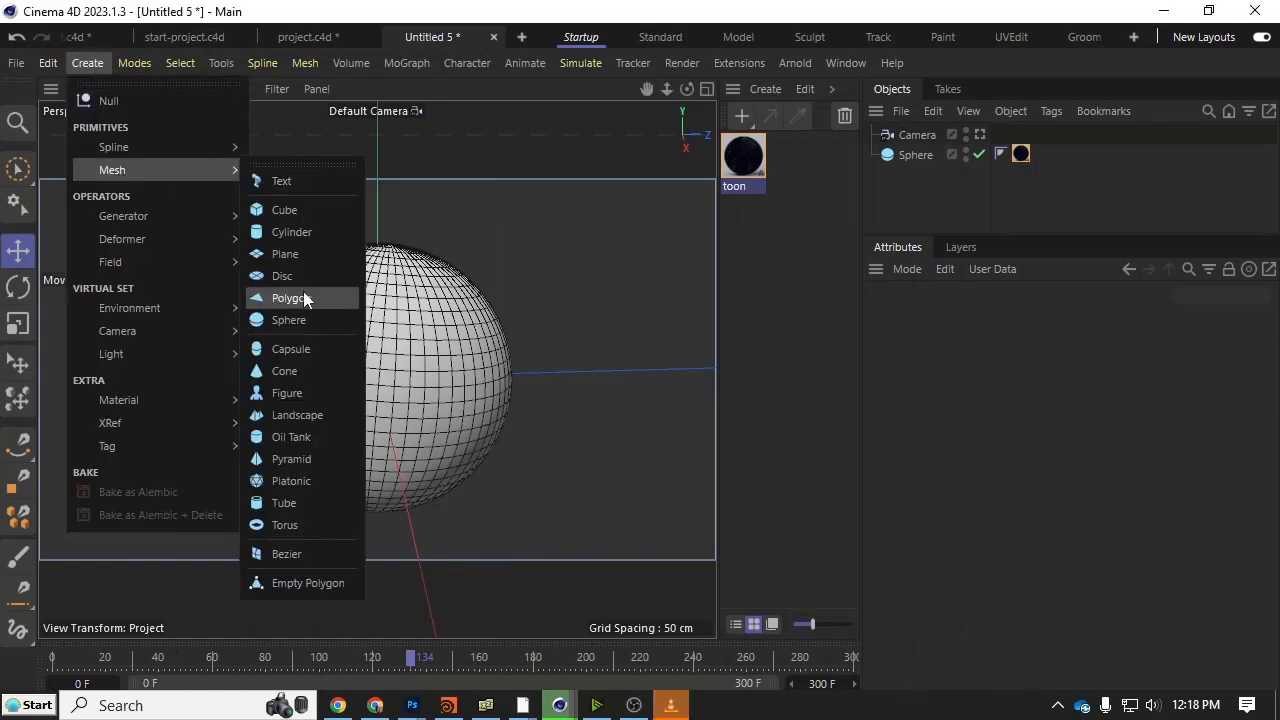
click(301, 258)
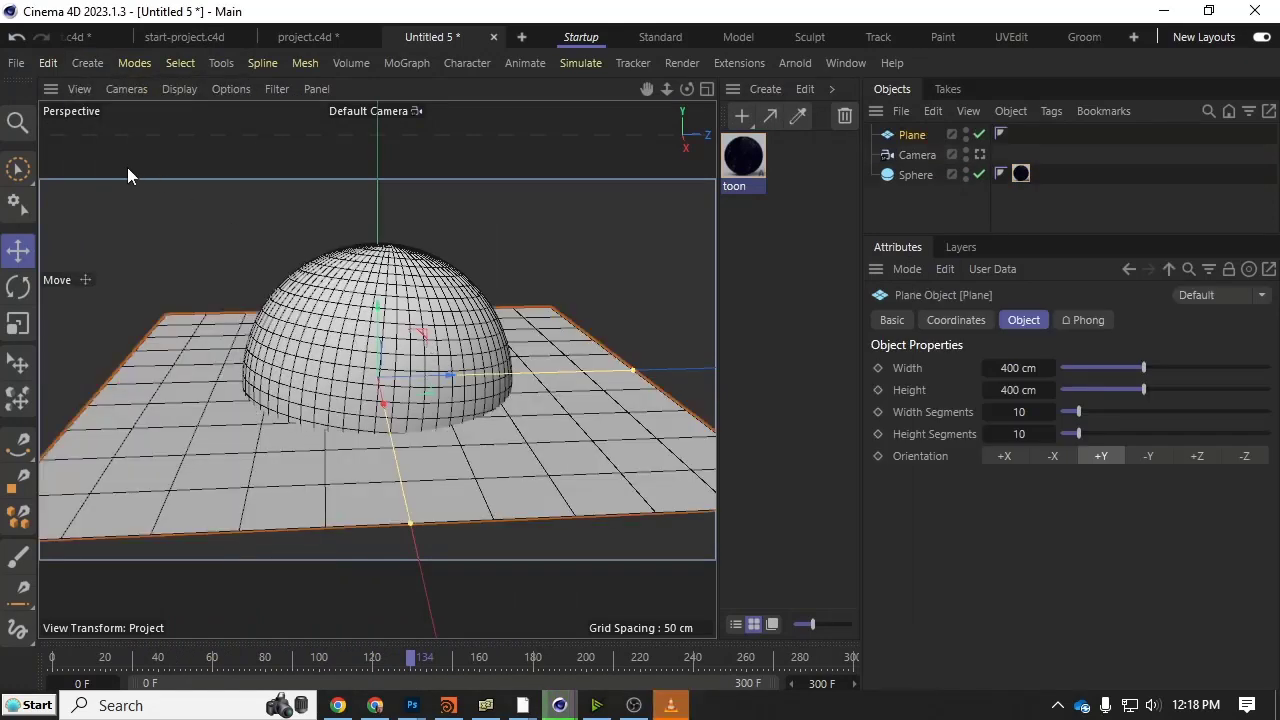
drag(450, 372, 160, 294)
Rotate the plane to slant along the sphere's day side, move it slightly outward and check the IPR render.
click(24, 289)
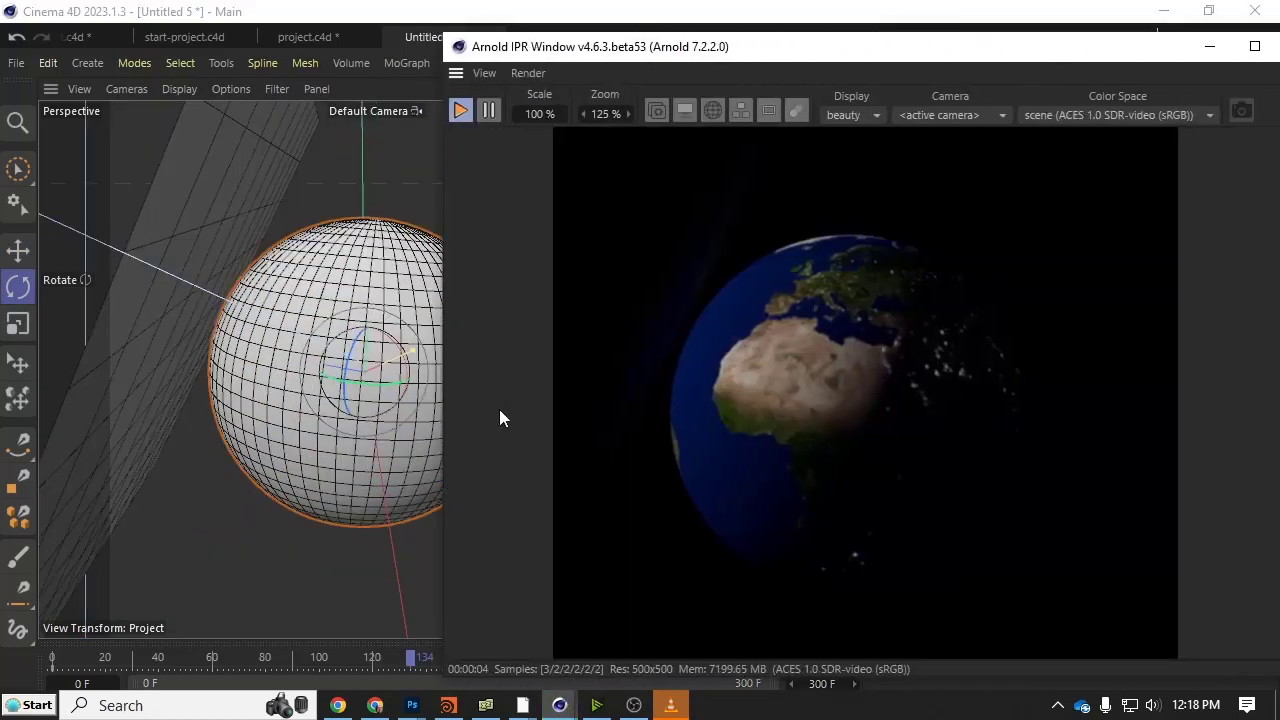
click(117, 330)
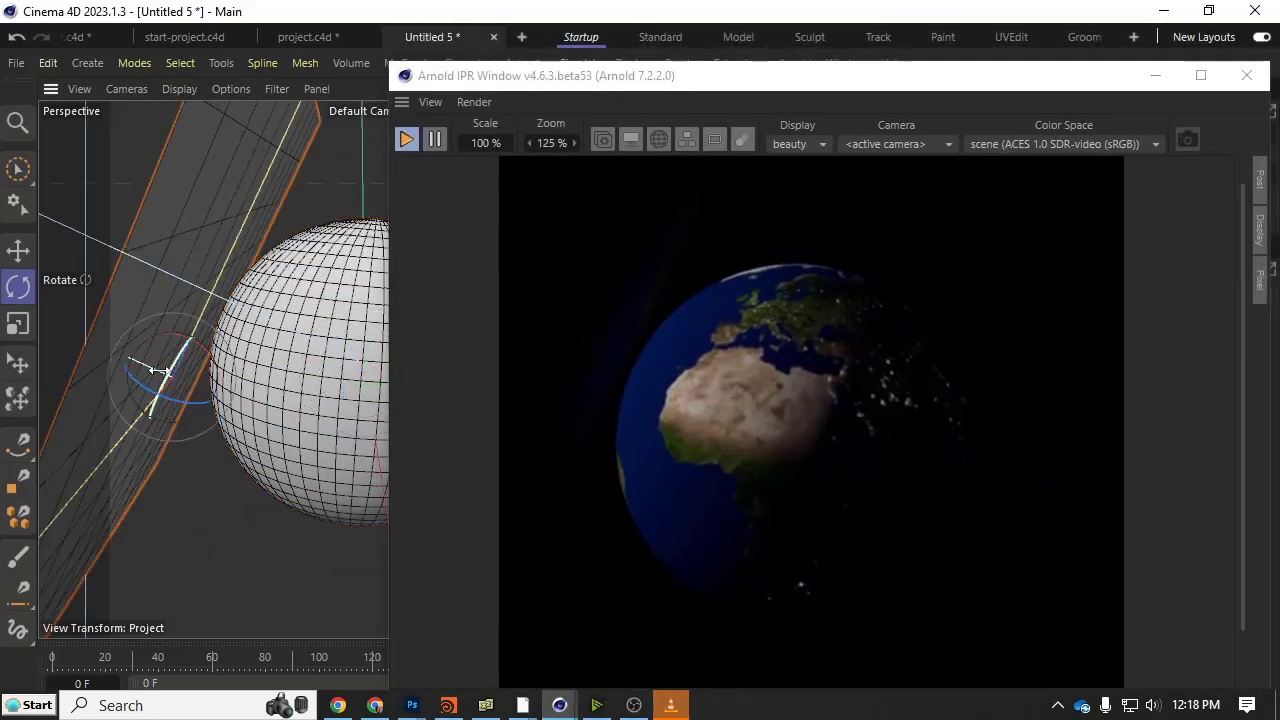
click(19, 252)
mouse_move(98, 346)
mouse_down()
mouse_move(157, 374)
mouse_move(48, 318)
mouse_move(109, 348)
mouse_move(85, 334)
mouse_up()
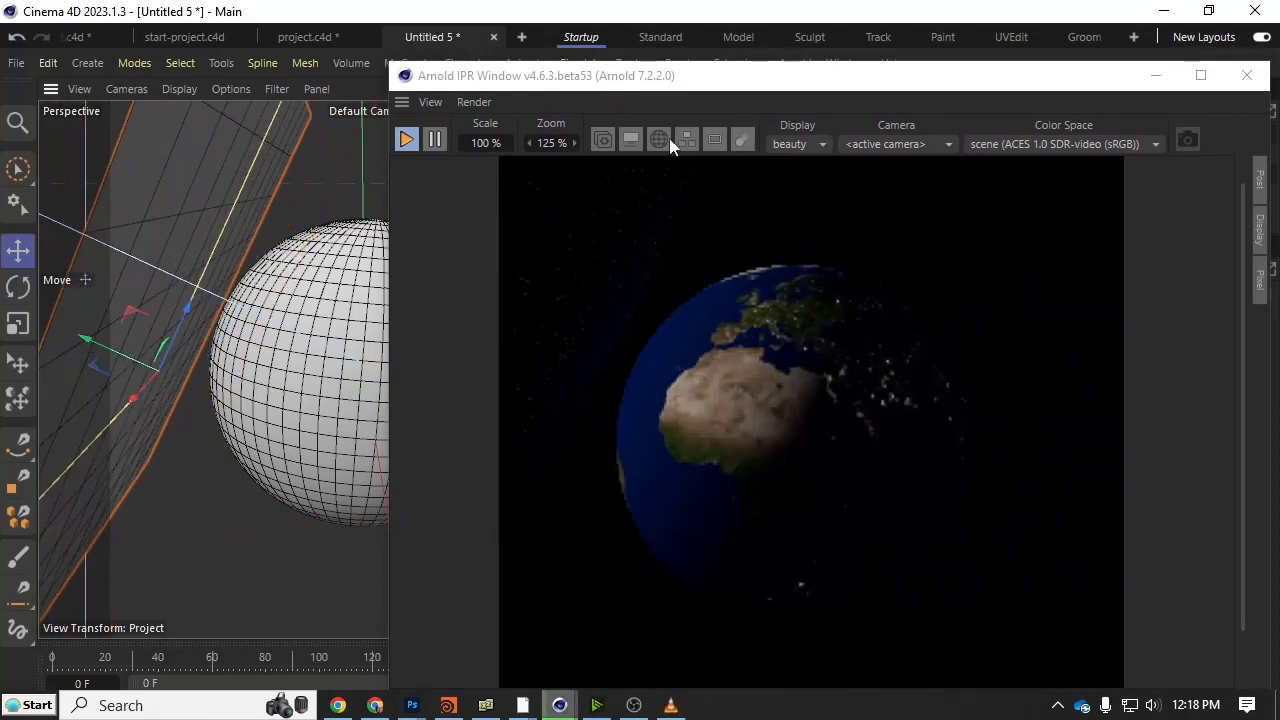
click(794, 88)
Add an Arnold Parameters tag to the plane and turn off its Camera (primary) and Shadow visibility.
click(1156, 75)
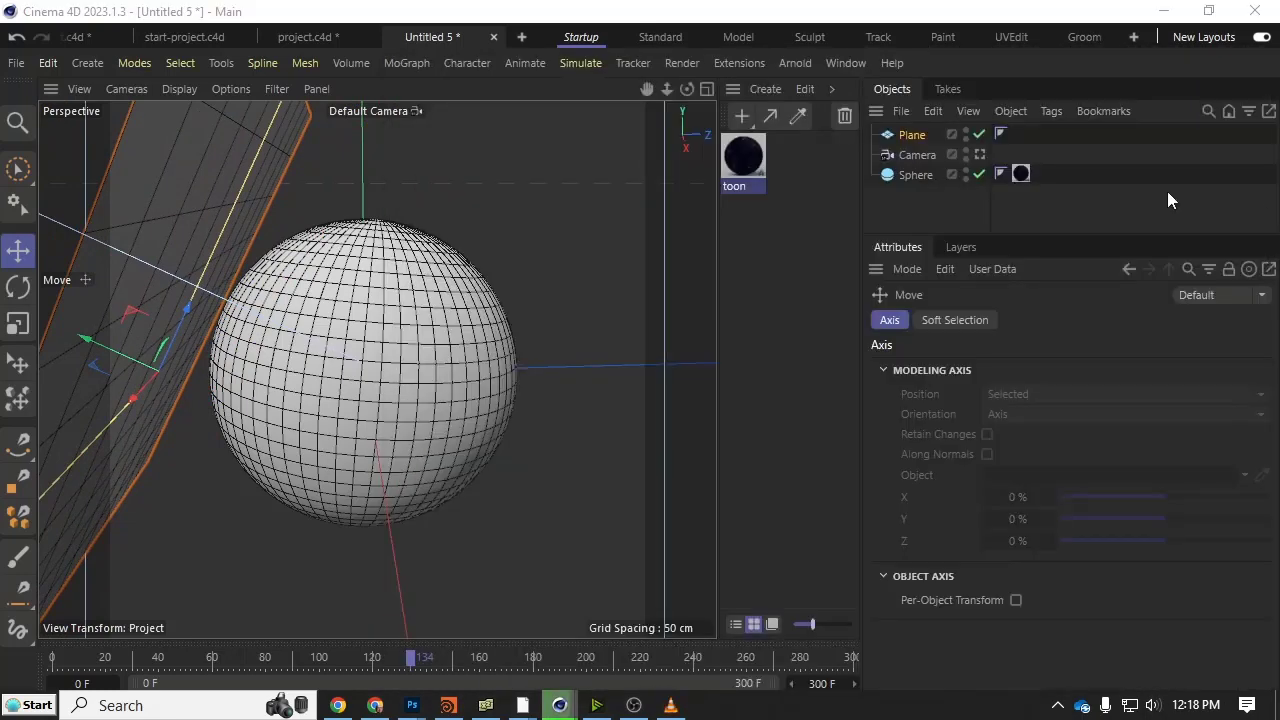
right_click(909, 136)
mouse_move(770, 107)
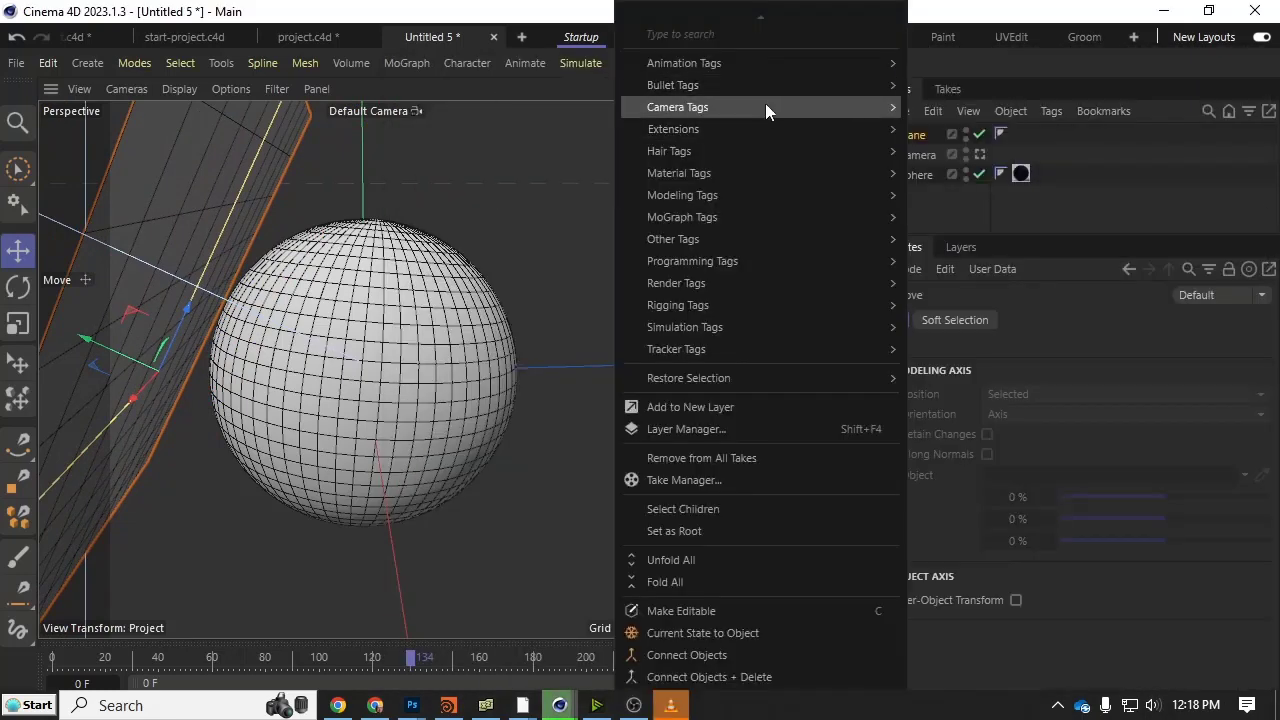
mouse_move(955, 138)
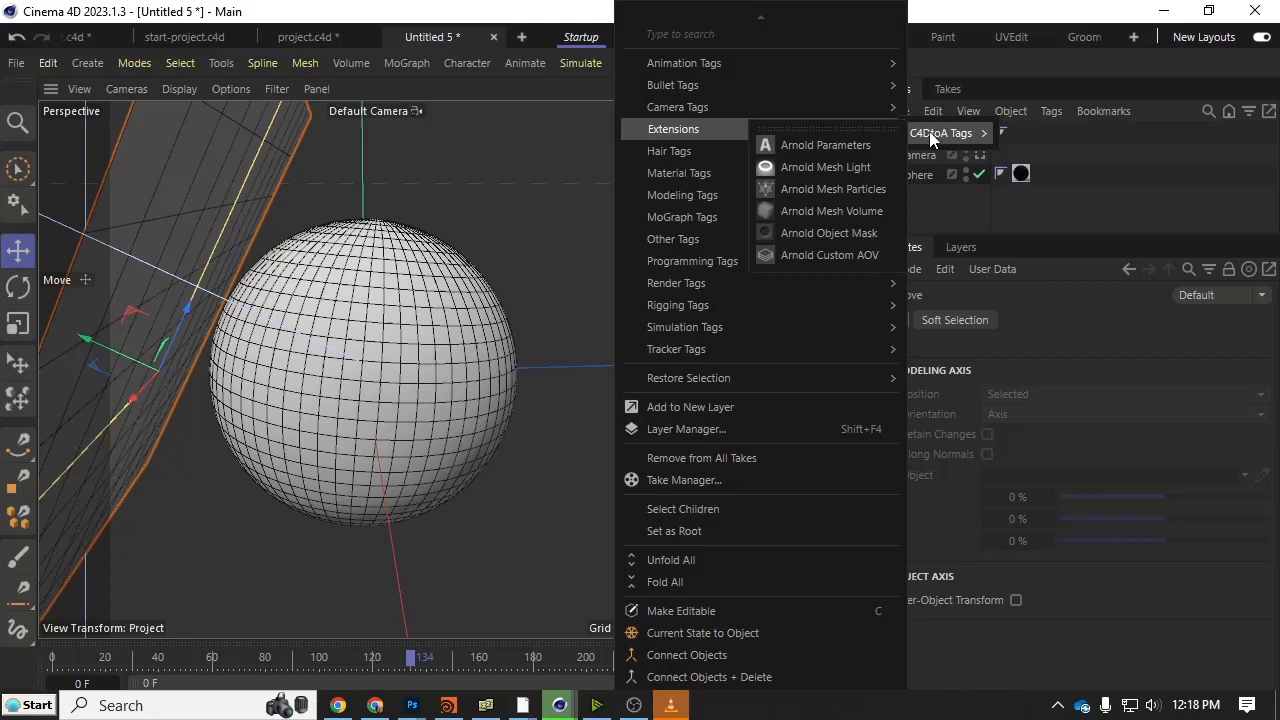
click(825, 146)
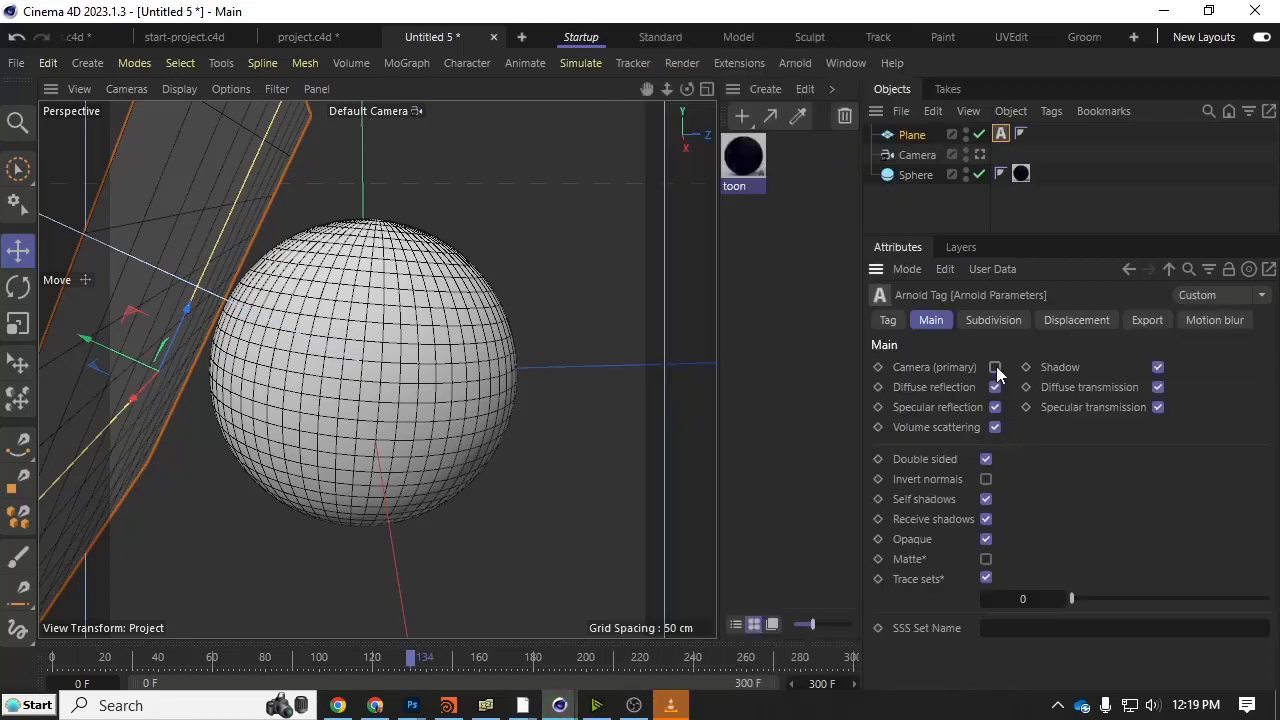
click(1160, 368)
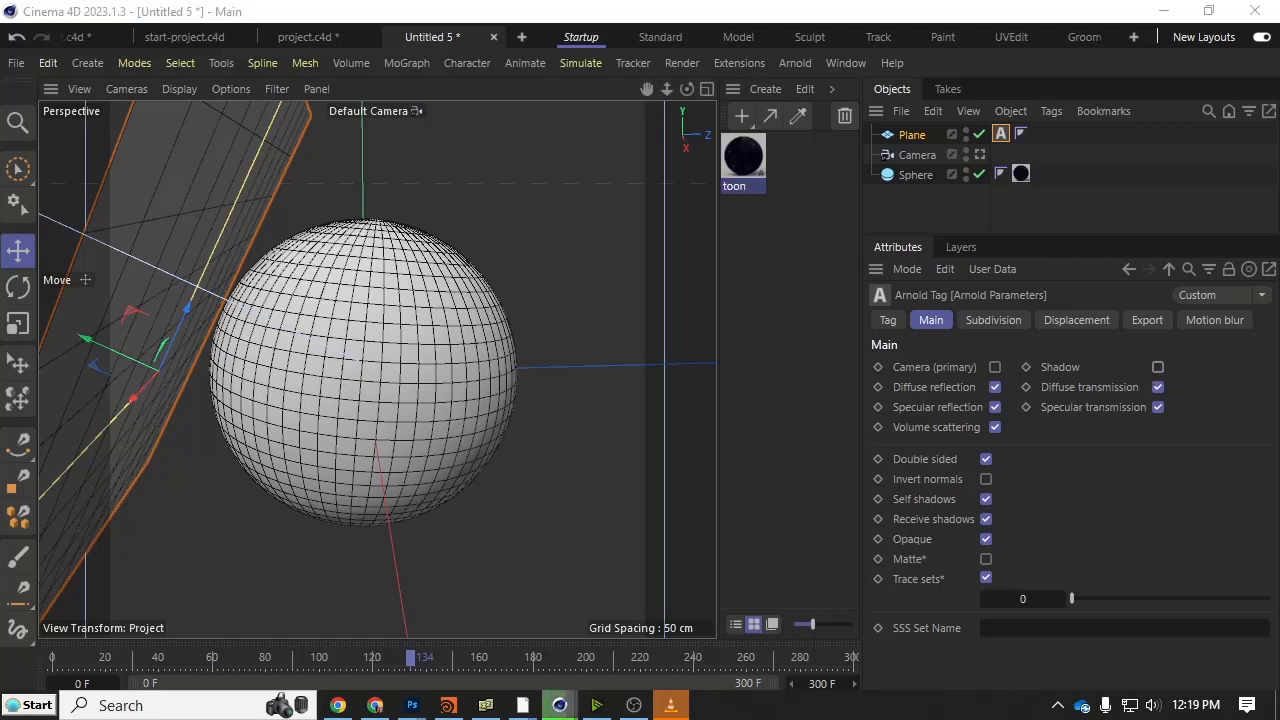
Move the plane closer to the sphere and set the distance node's Distance to about 84.27 cm.
drag(1279, 298, 546, 260)
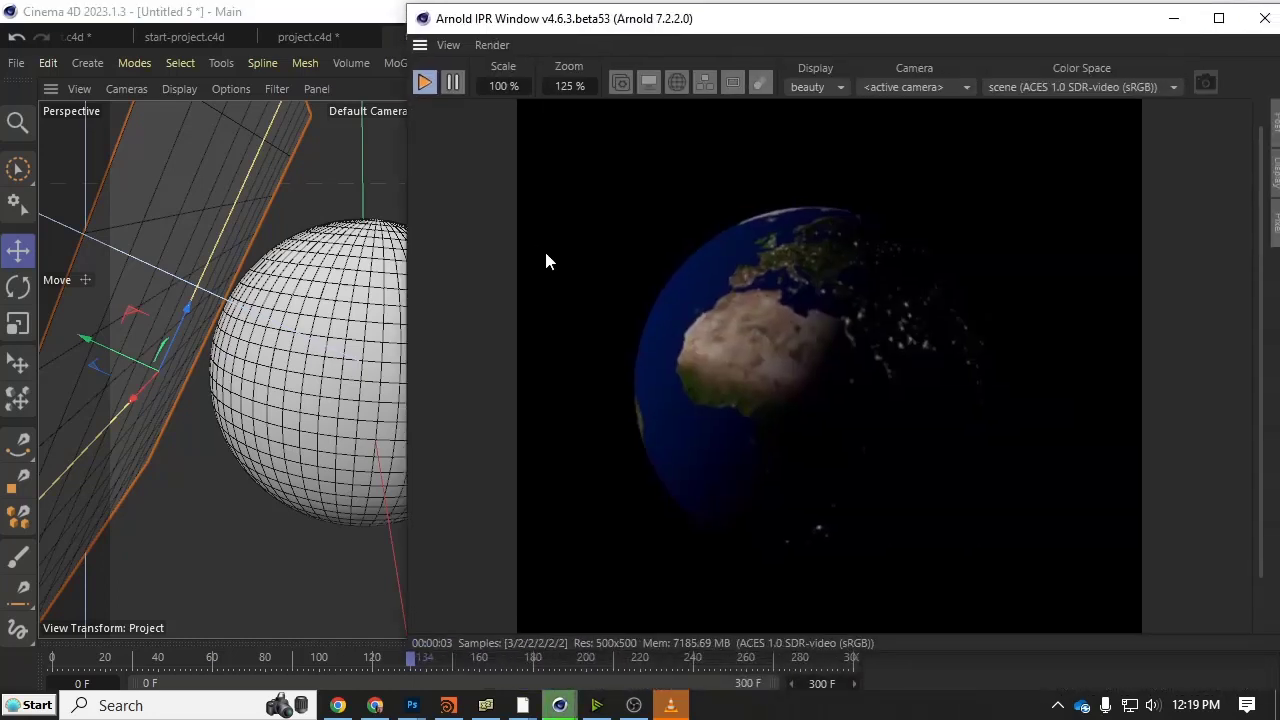
drag(94, 335, 113, 364)
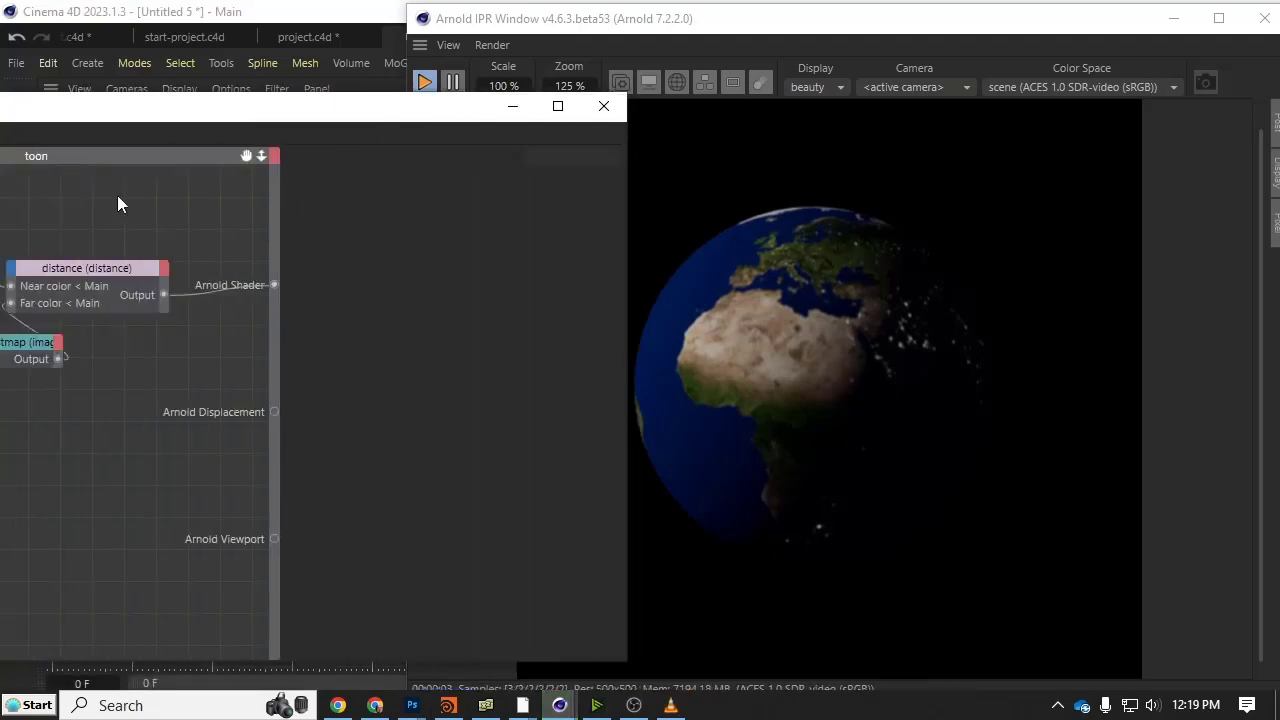
click(196, 268)
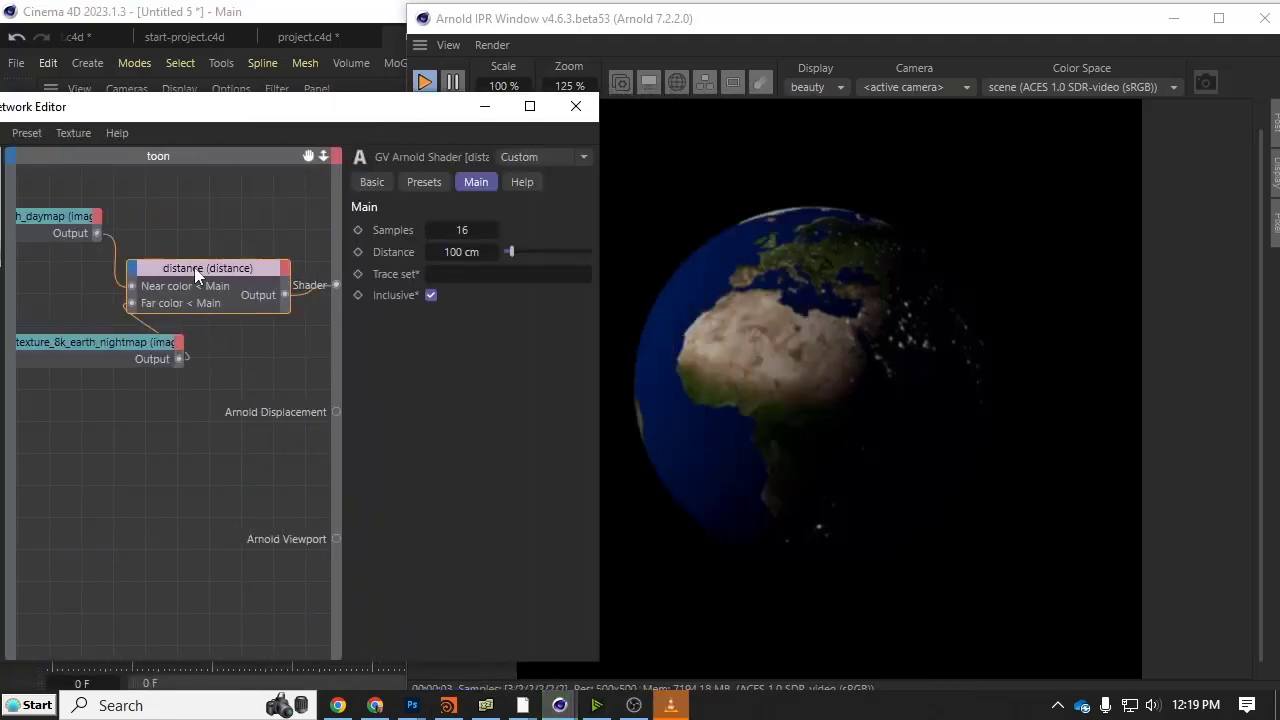
mouse_move(510, 255)
mouse_down()
mouse_move(522, 255)
mouse_move(511, 255)
mouse_up()
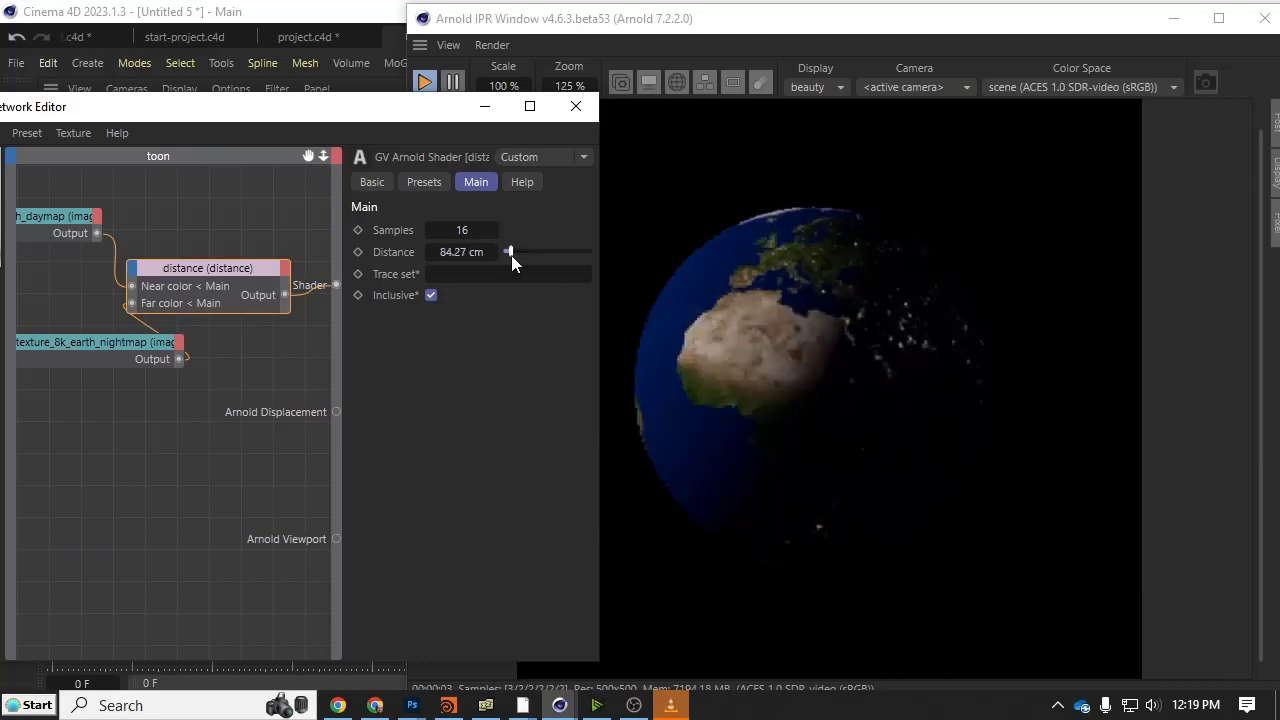
click(485, 106)
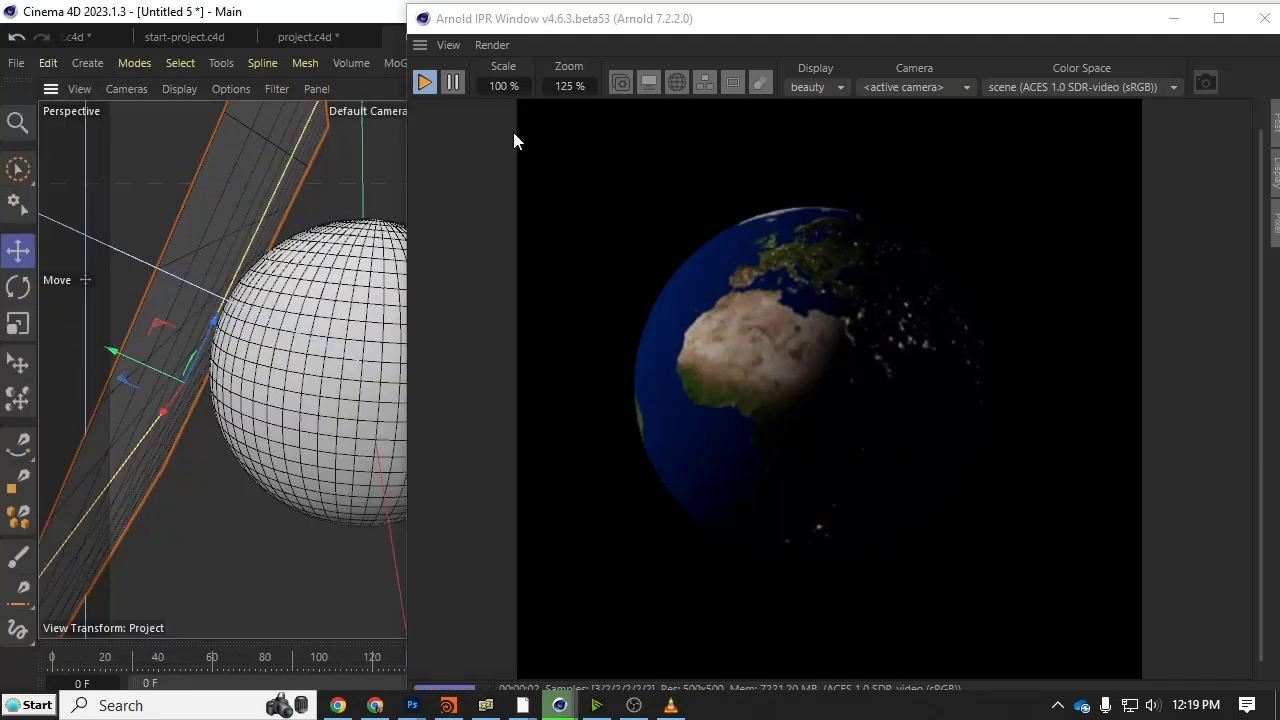
Scrub the timeline back to frame 95 and check the day-night blend in the IPR render.
drag(815, 35, 789, 9)
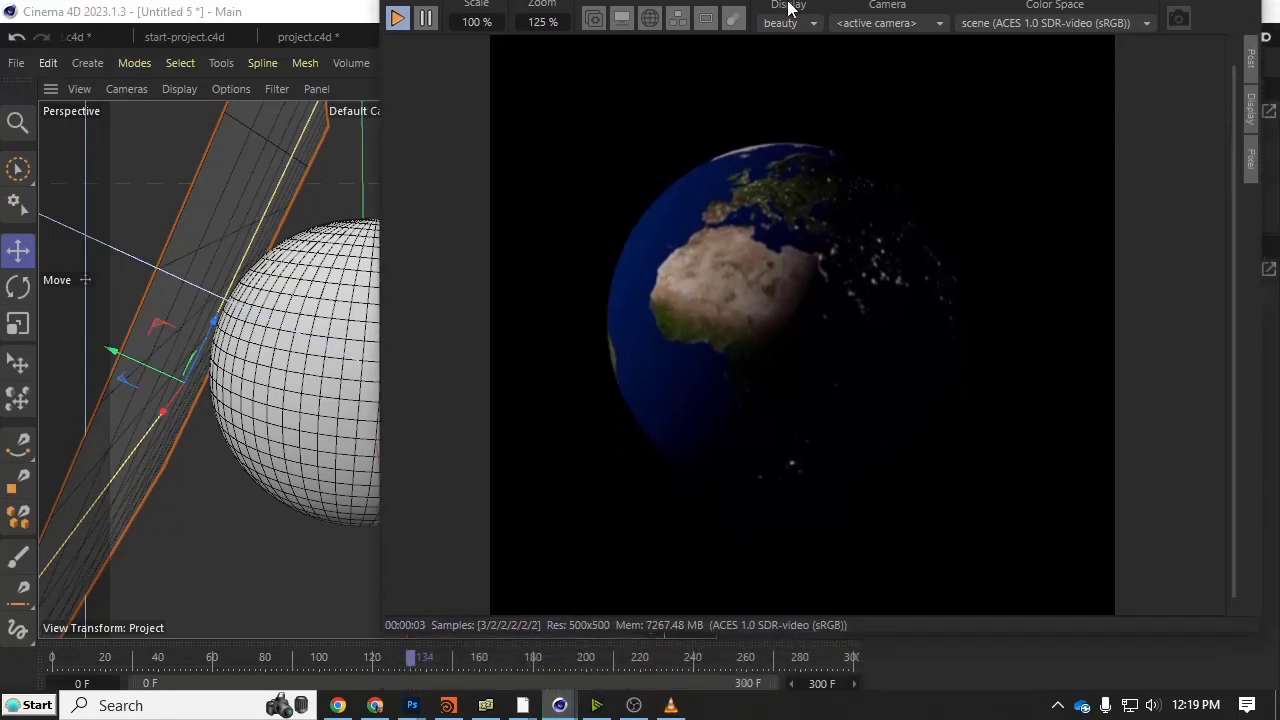
drag(410, 668, 309, 674)
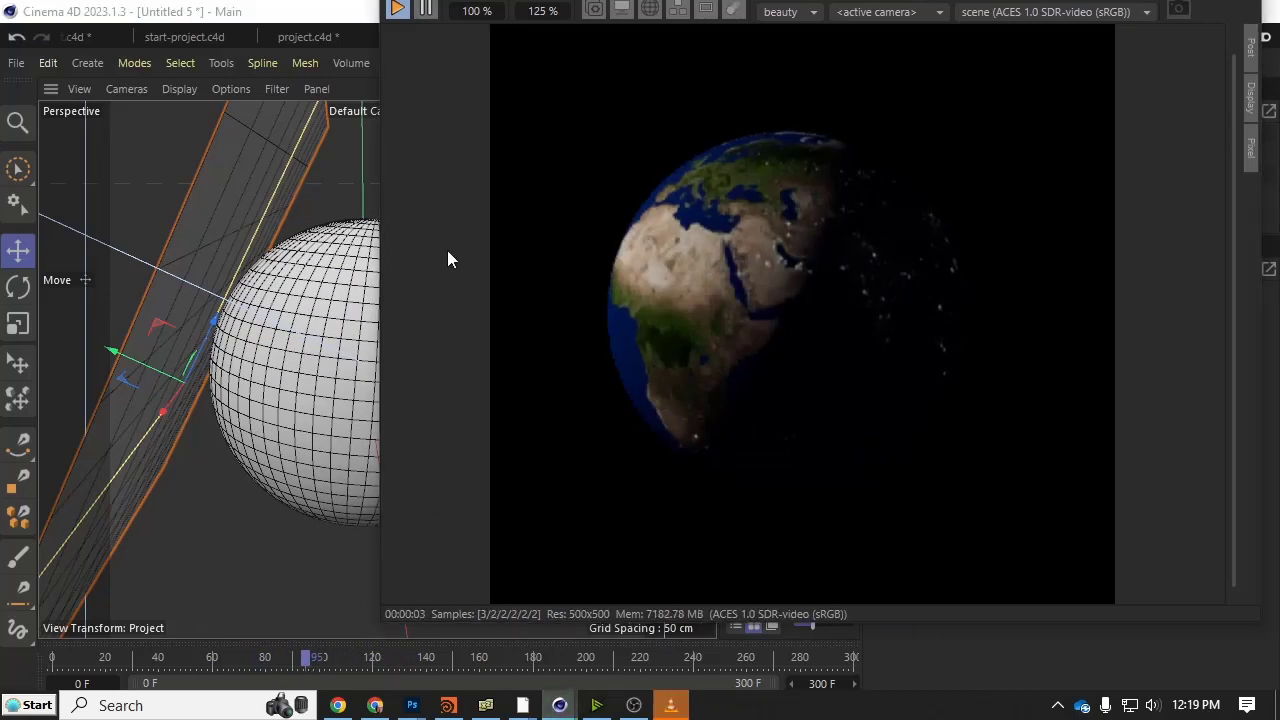
drag(451, 259, 1279, 301)
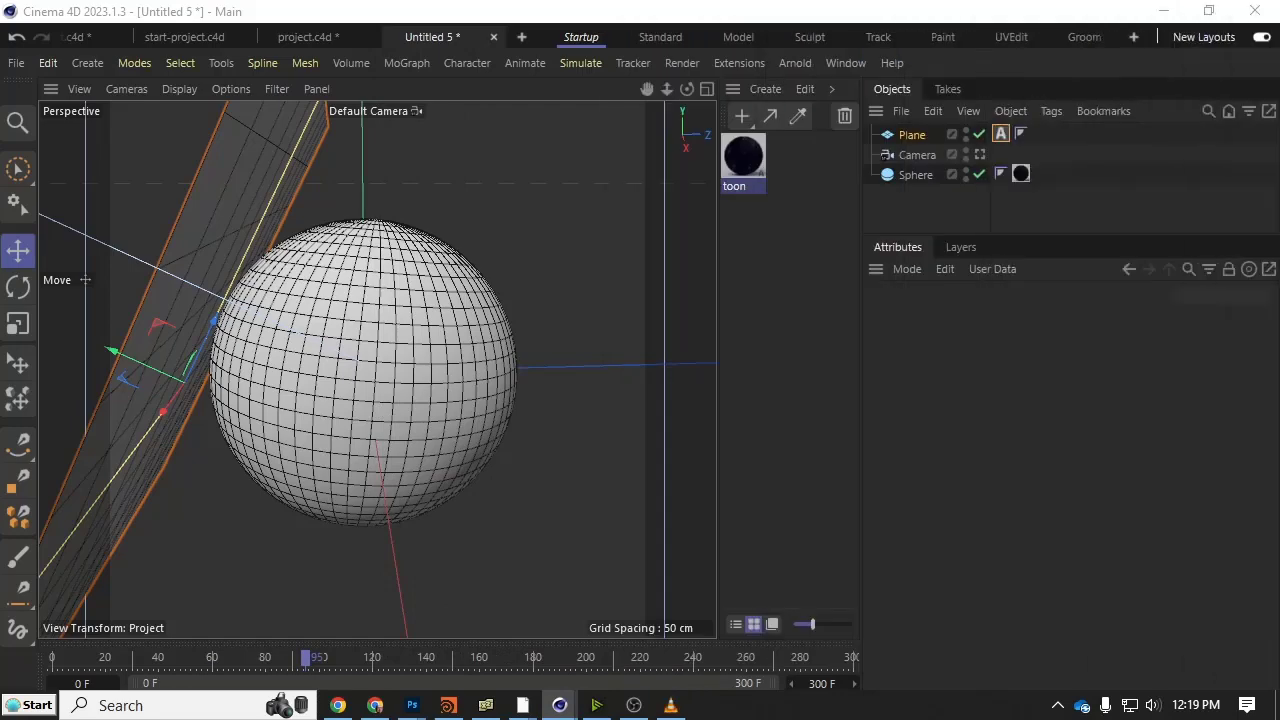
Replace the distance node in the toon material's network with a toon node feeding the Arnold Shader output.
click(740, 168)
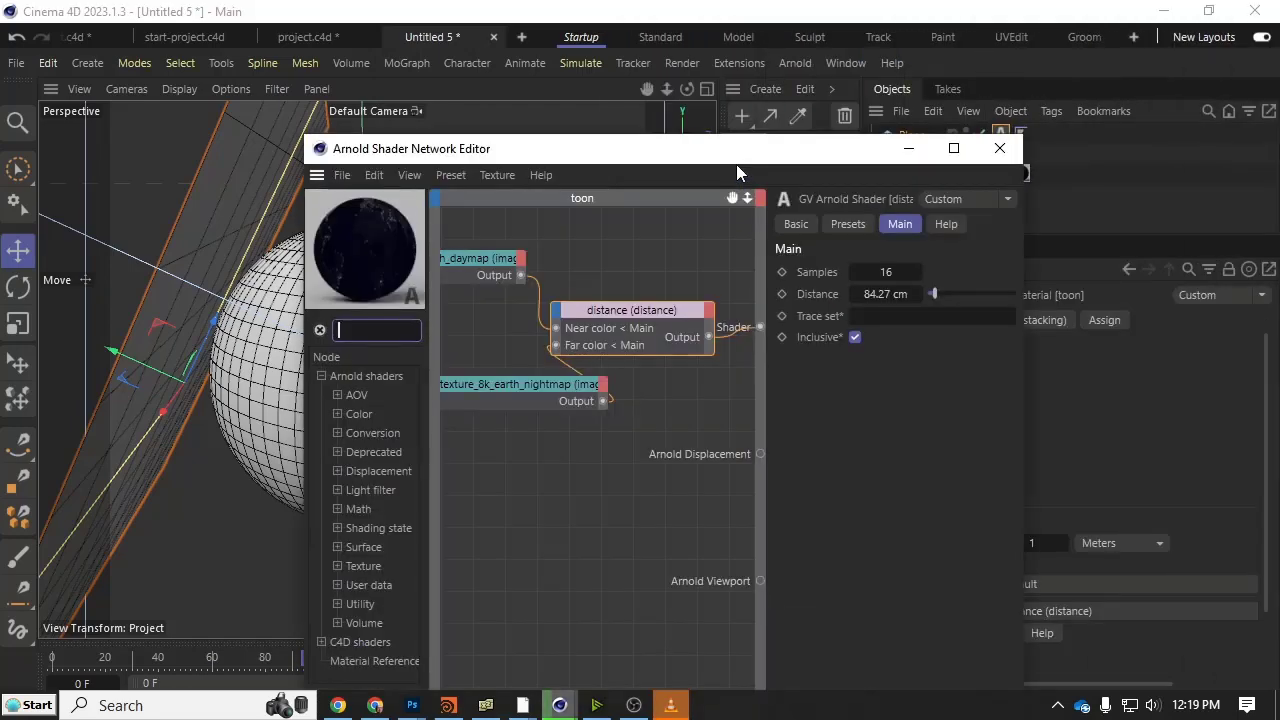
click(586, 264)
drag(586, 264, 337, 264)
click(356, 305)
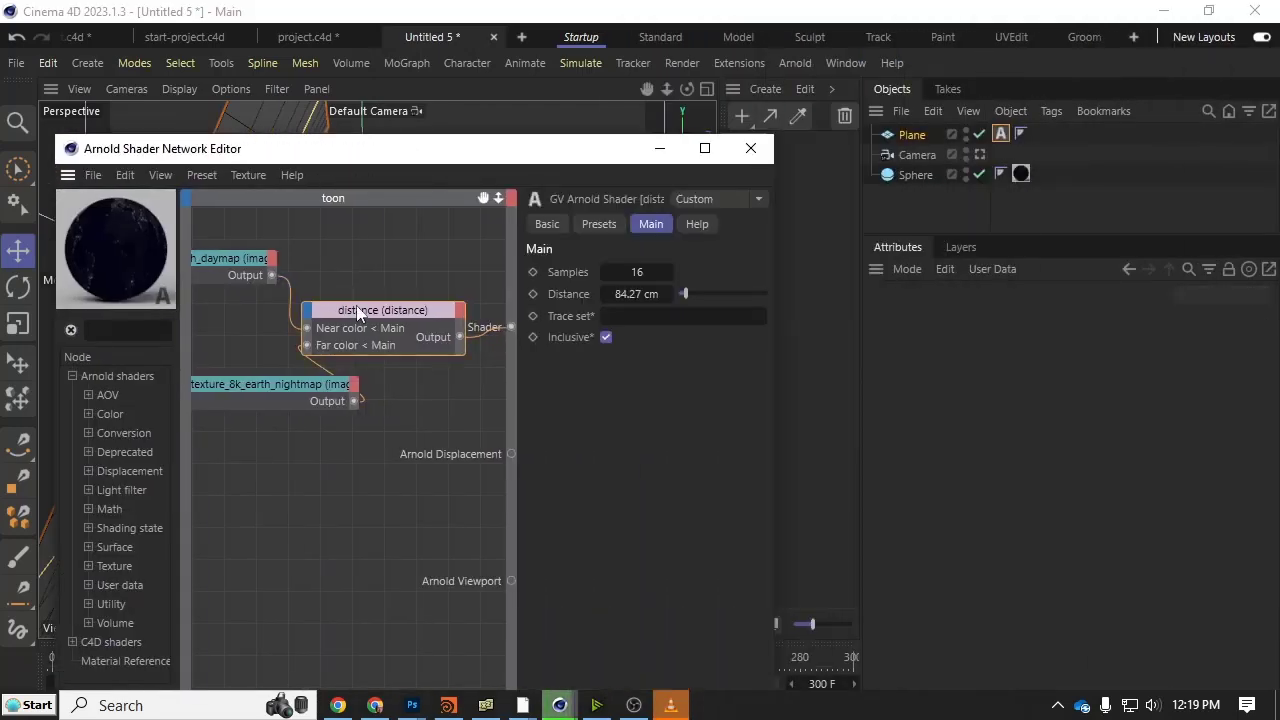
key(Delete)
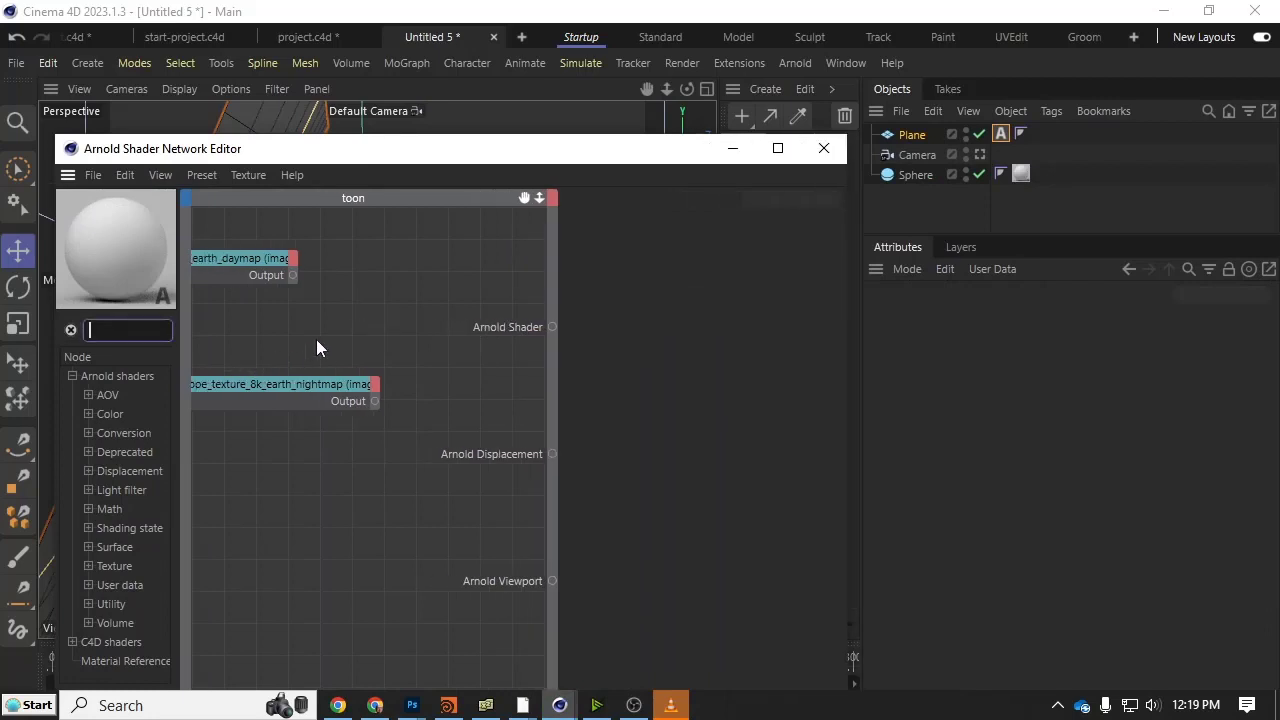
text(toon)
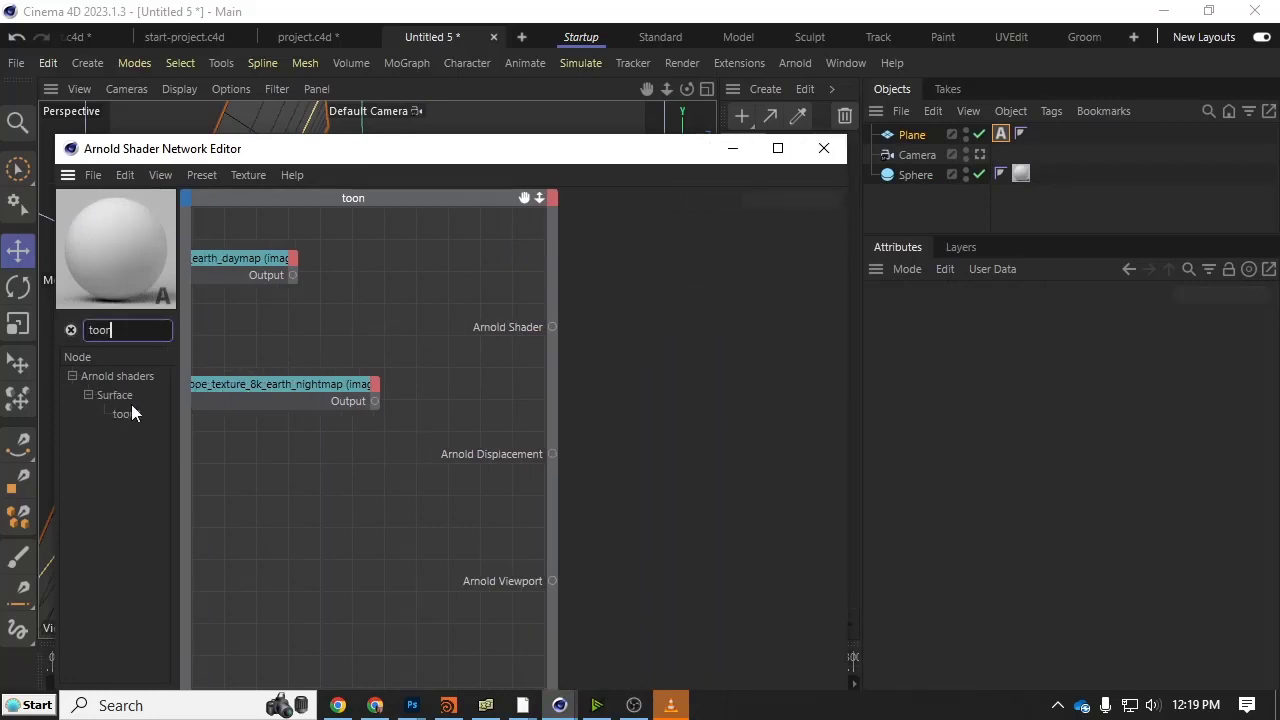
drag(131, 410, 410, 292)
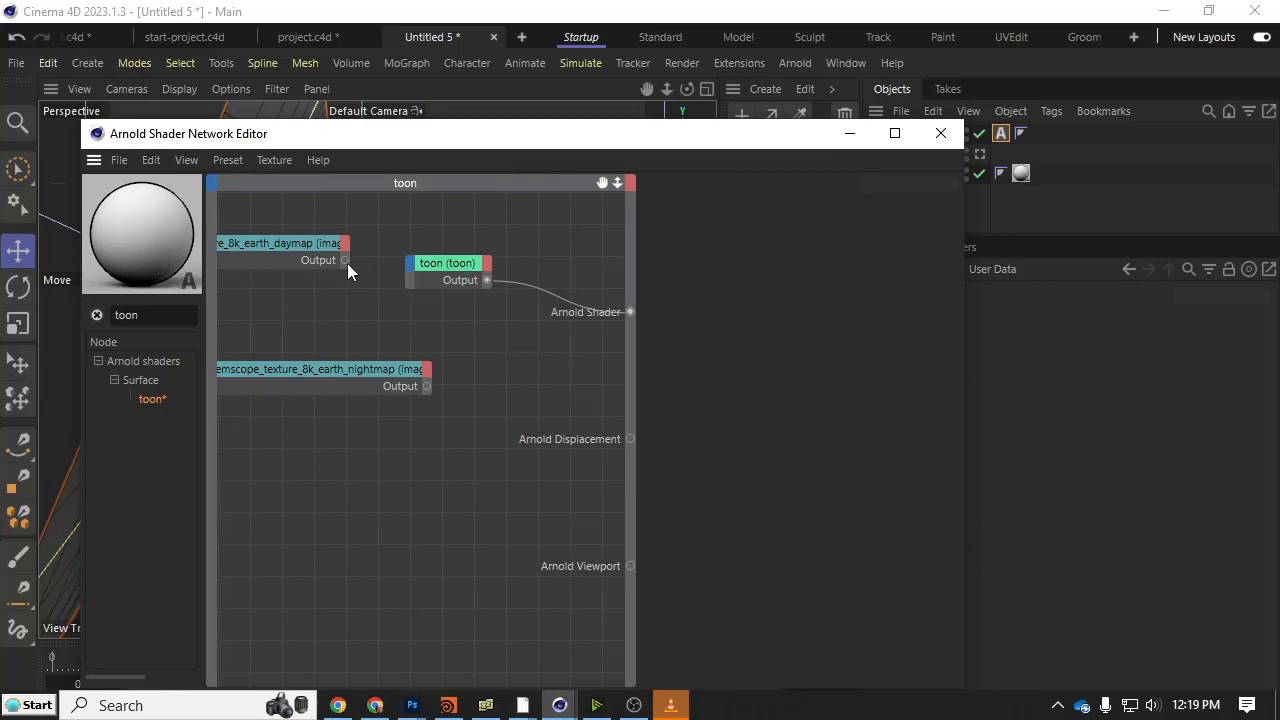
Connect the daymap image's output to the toon node's Base Color input.
drag(343, 259, 410, 270)
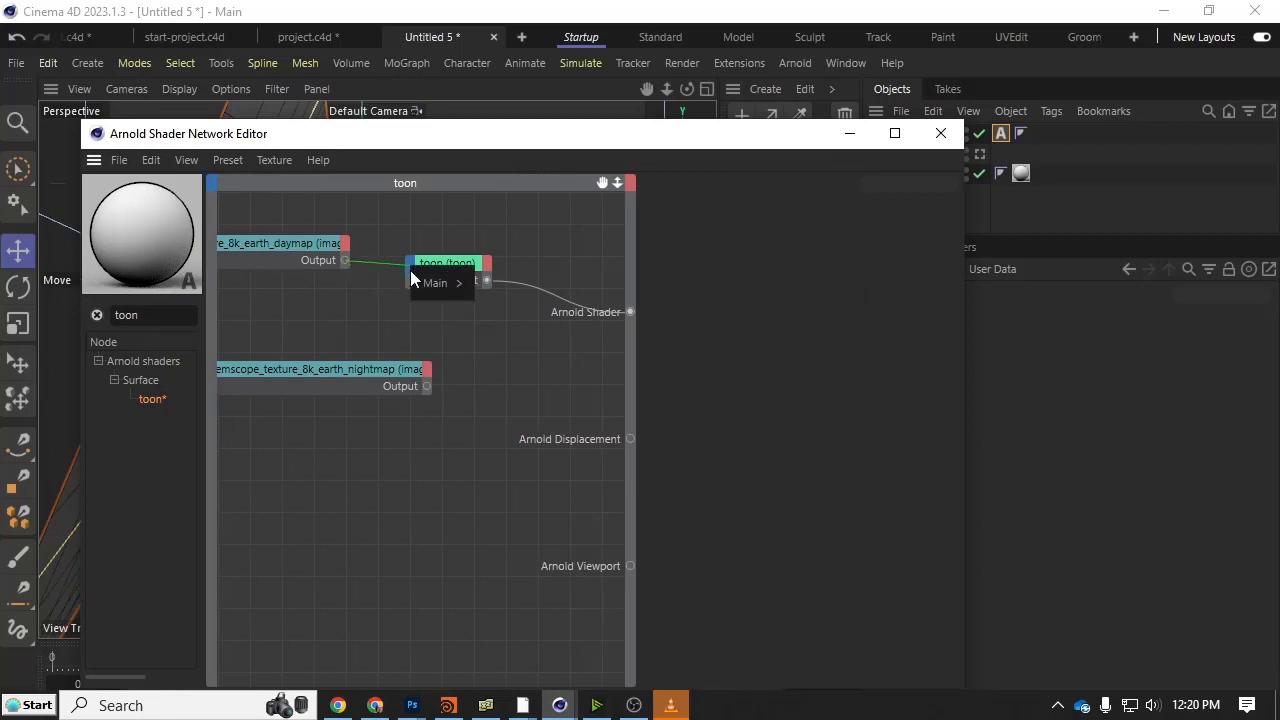
mouse_move(430, 285)
mouse_move(507, 327)
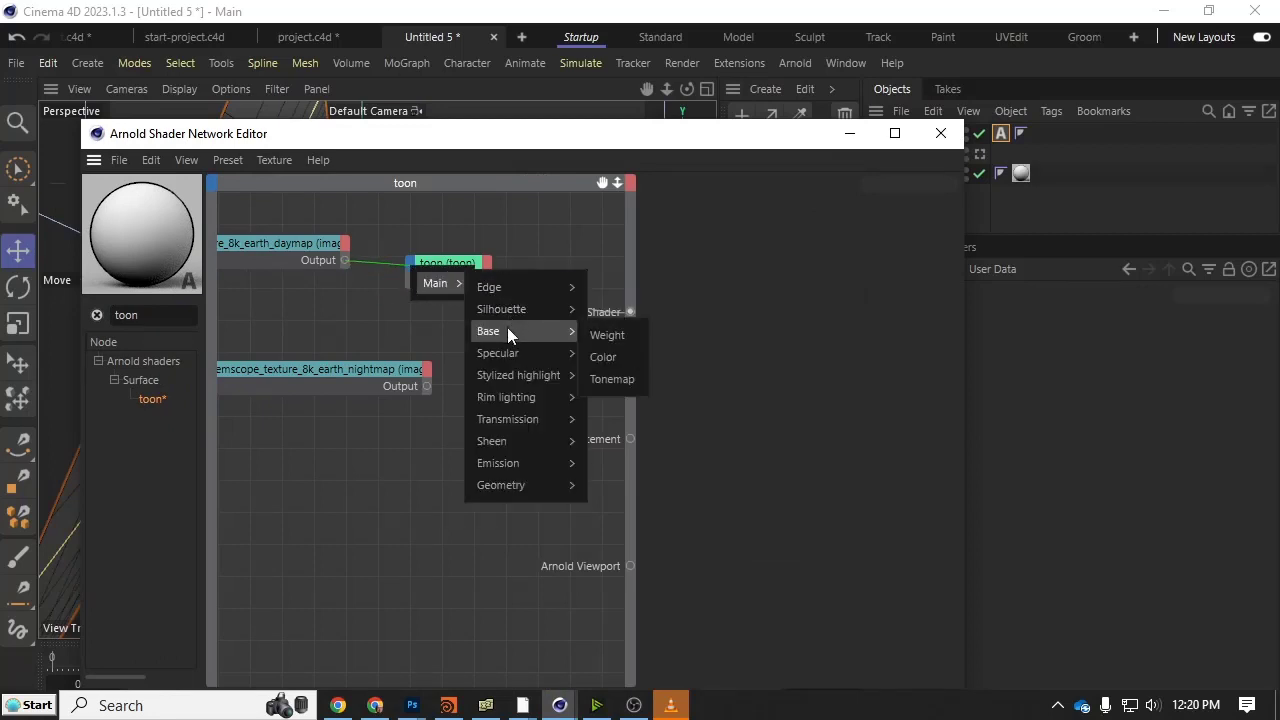
click(603, 356)
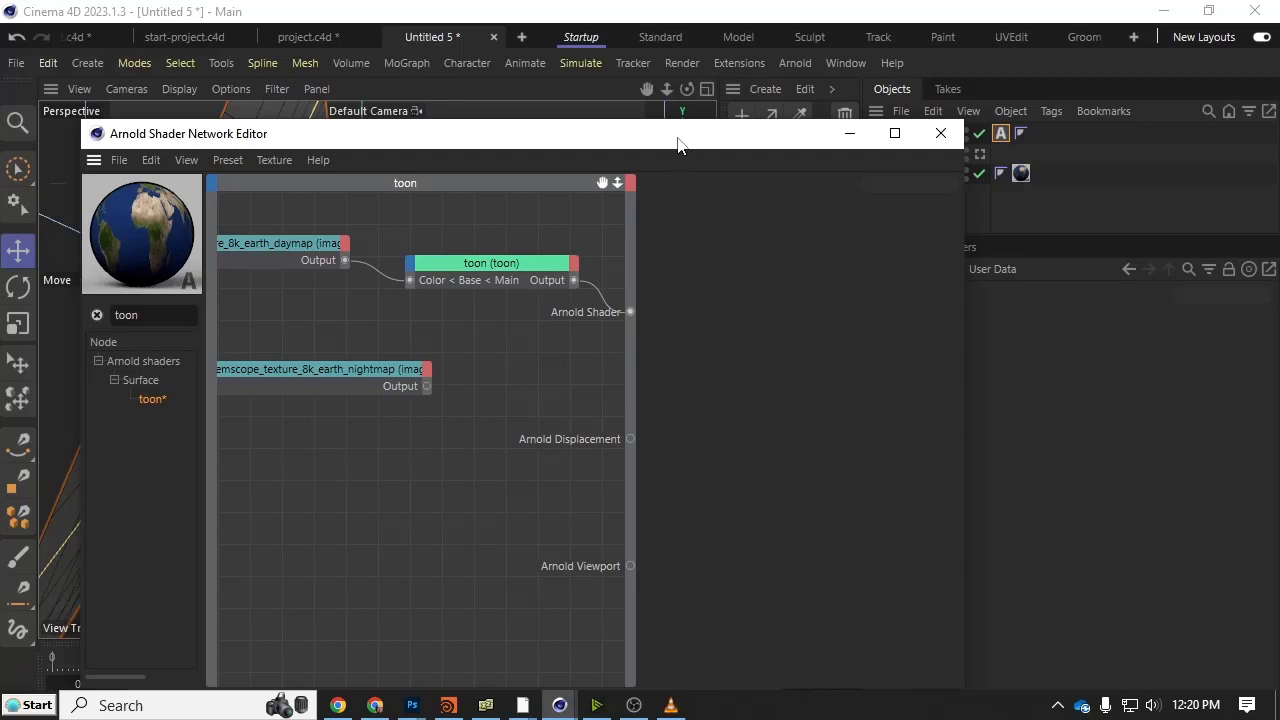
Add an Arnold distant_light and rotate it to light the sphere from the plane's side.
drag(677, 143, 673, 339)
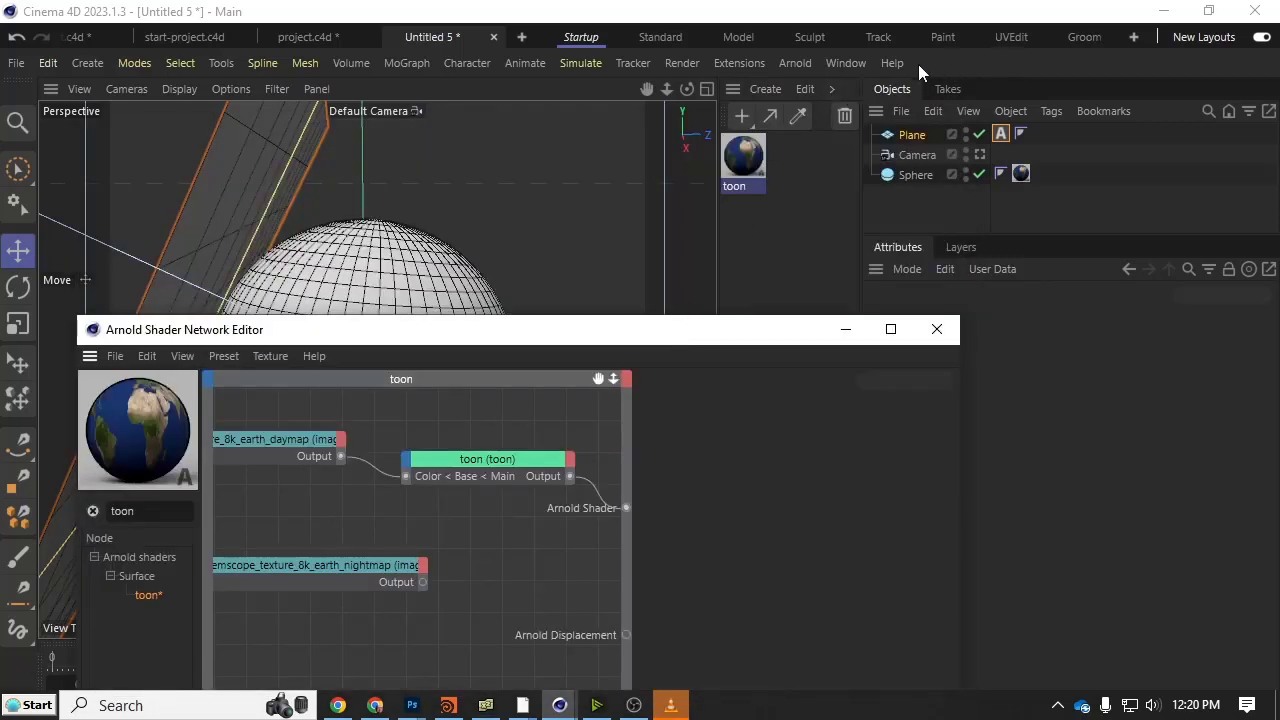
click(806, 61)
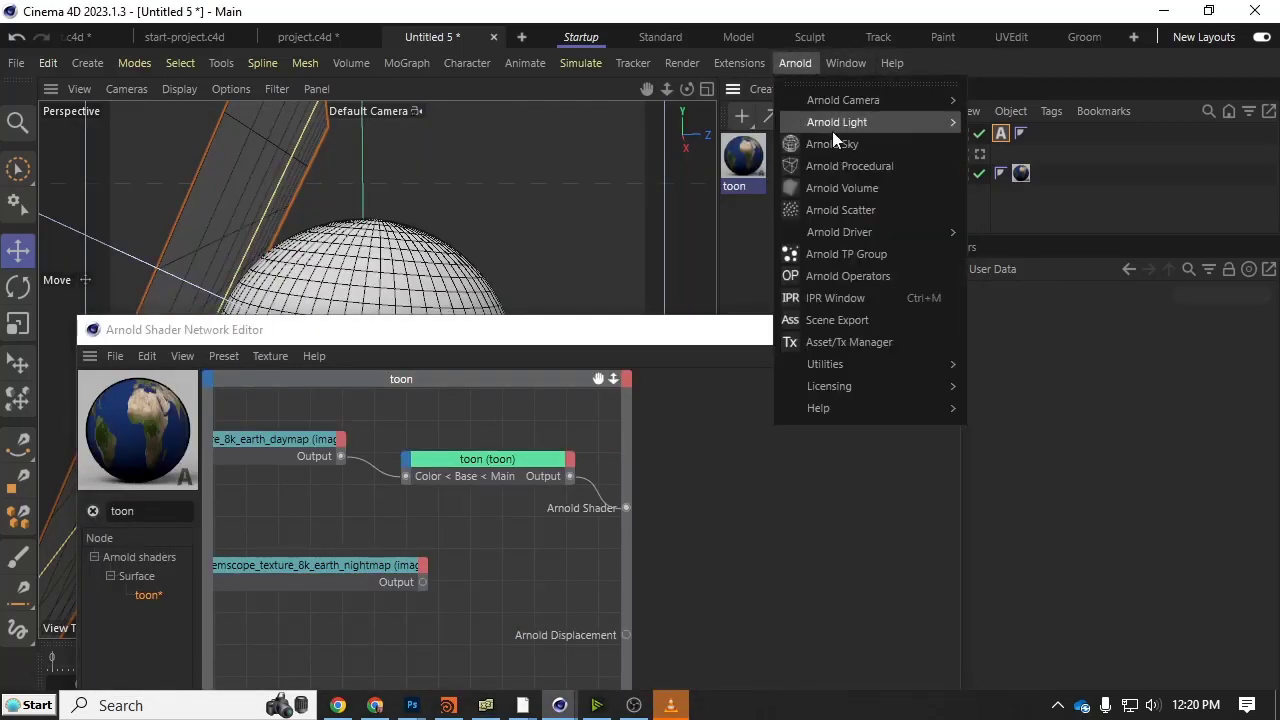
mouse_move(831, 126)
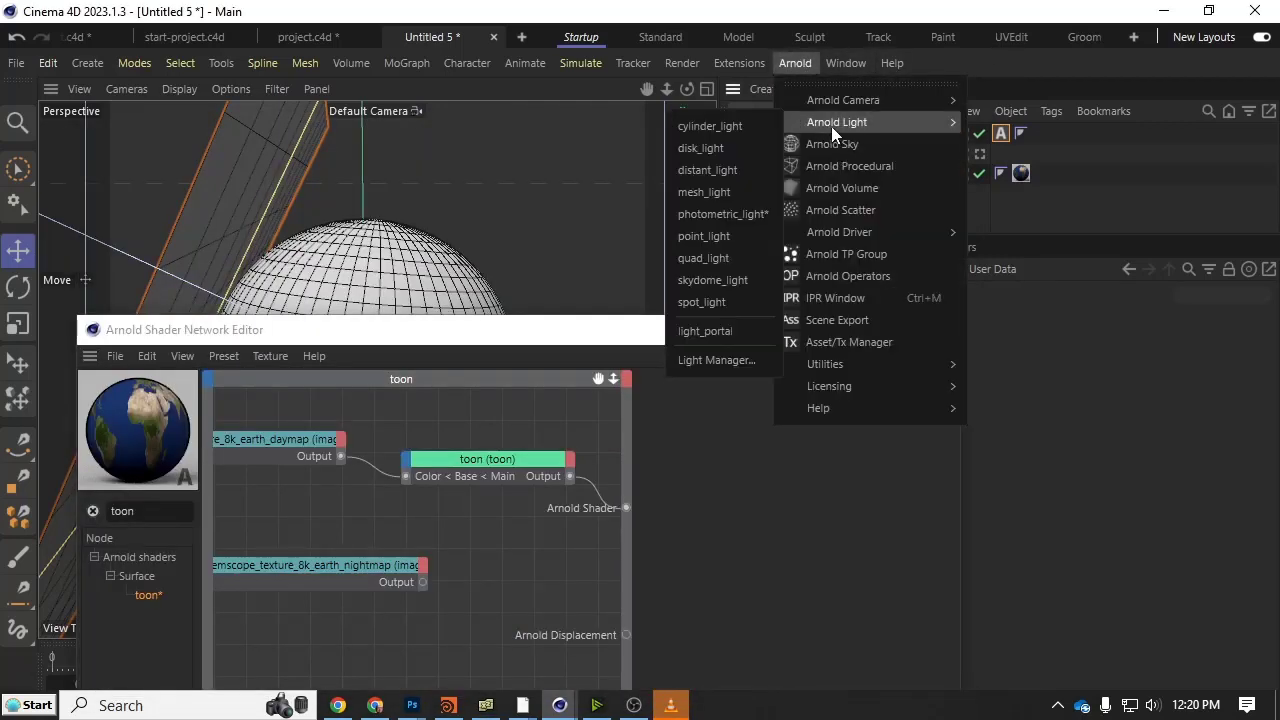
click(716, 171)
drag(651, 337, 755, 470)
key(r)
drag(358, 334, 369, 366)
Set the Arnold distant_light's Exposure to about 2.42.
click(1058, 154)
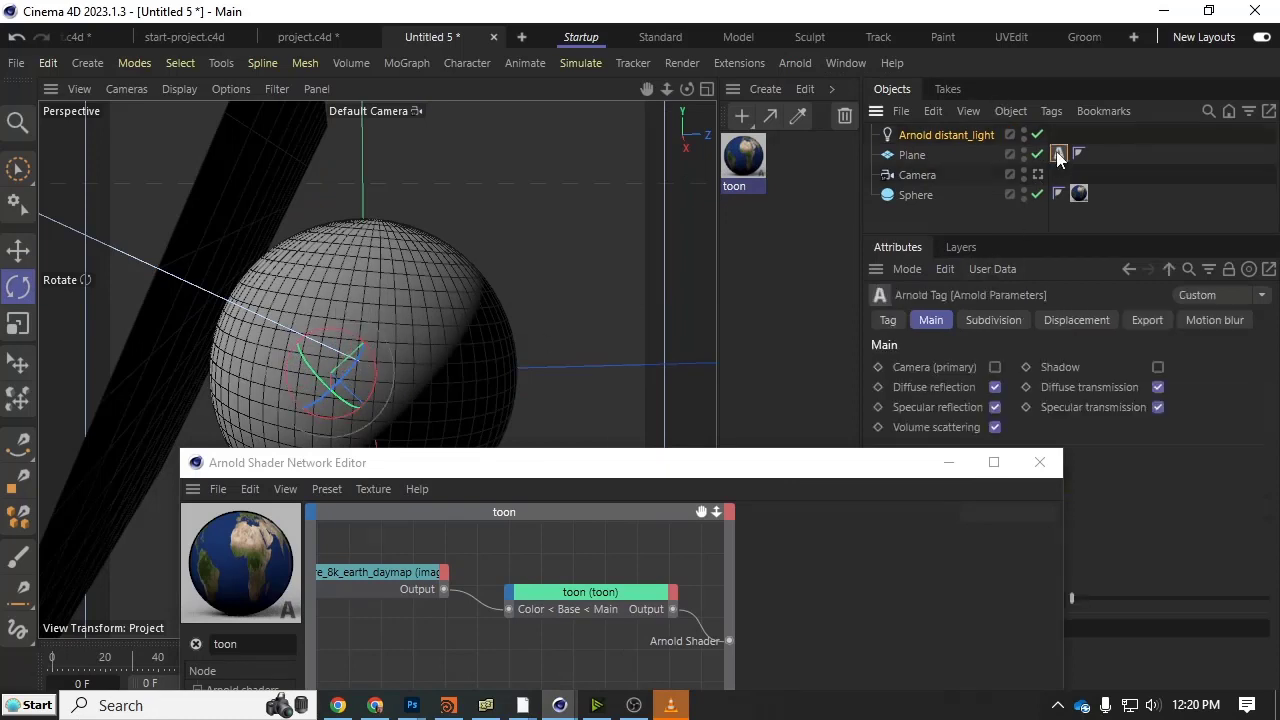
drag(900, 466, 752, 506)
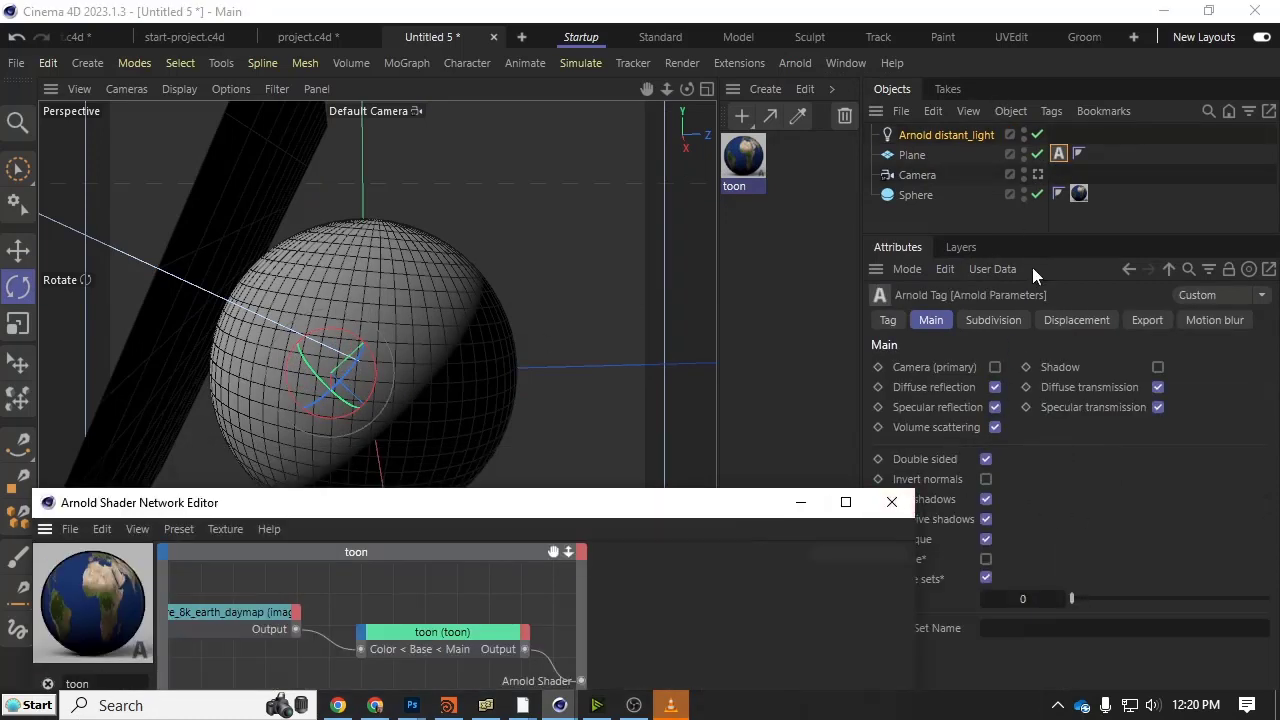
click(980, 135)
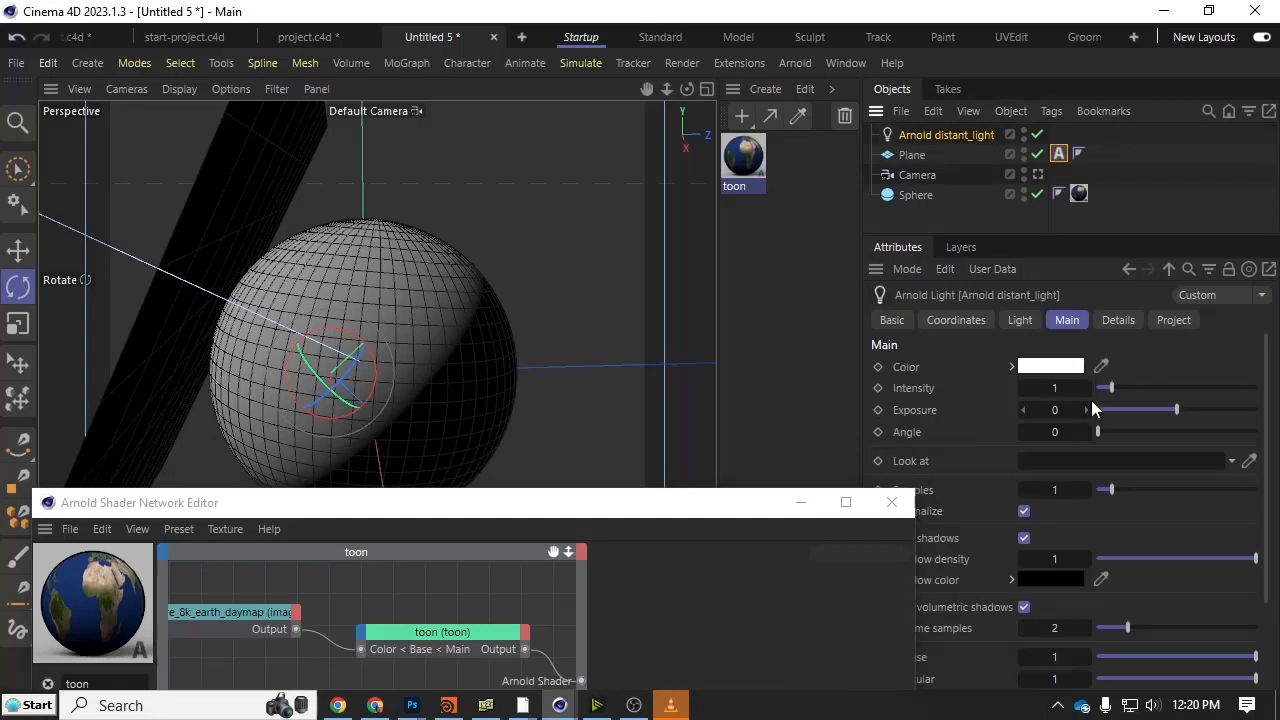
drag(1159, 408, 1217, 413)
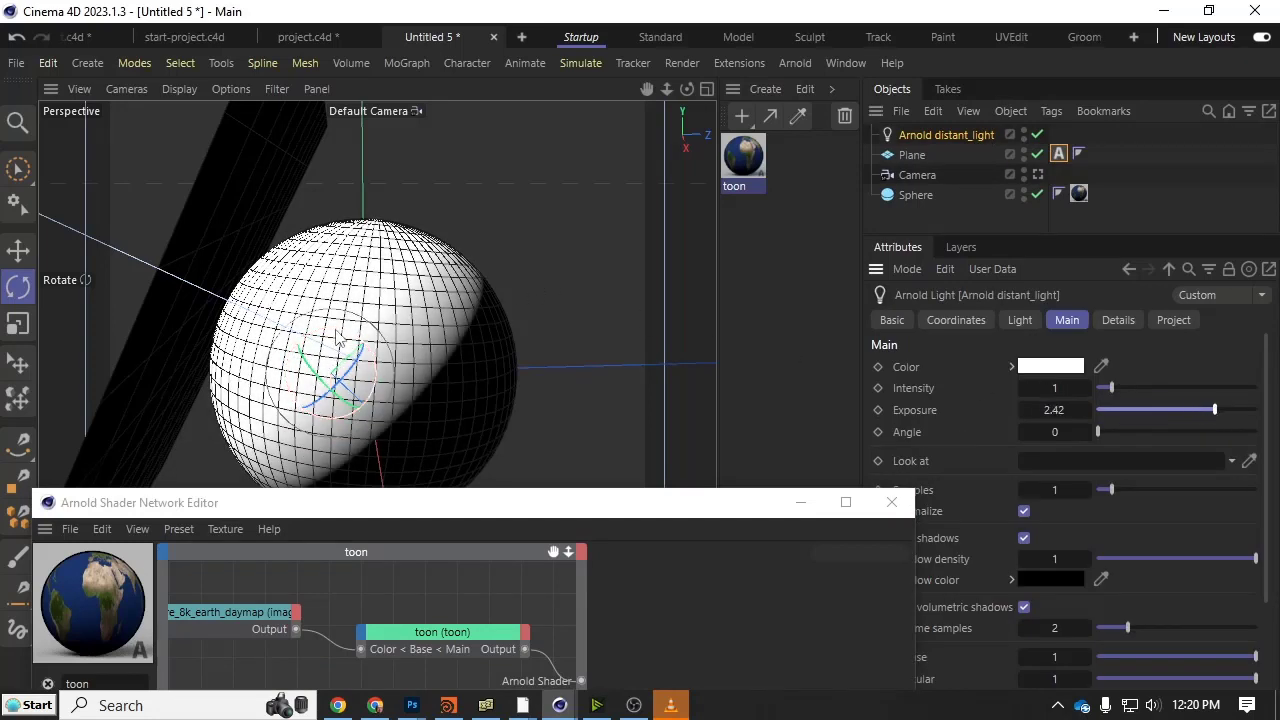
Rotate the Arnold distant_light until the day/night boundary runs nearly vertical across the sphere, checking it in the render view.
drag(336, 330, 314, 333)
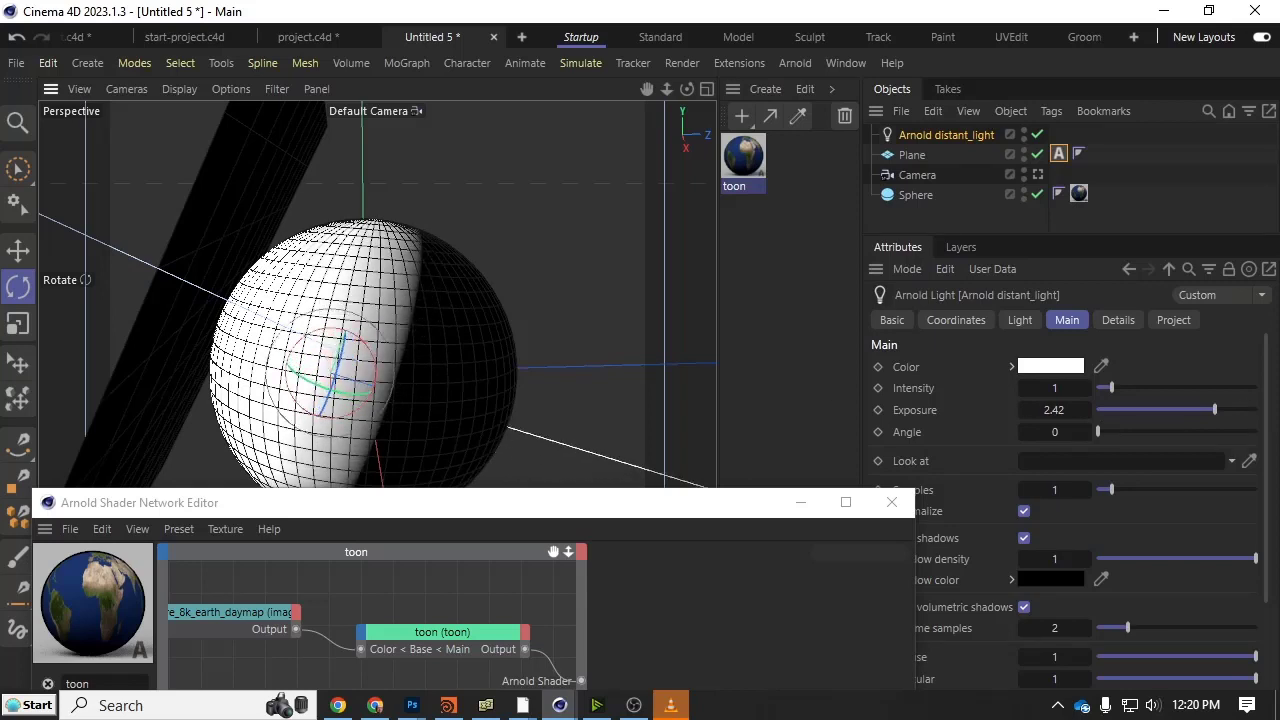
drag(1010, 304, 682, 219)
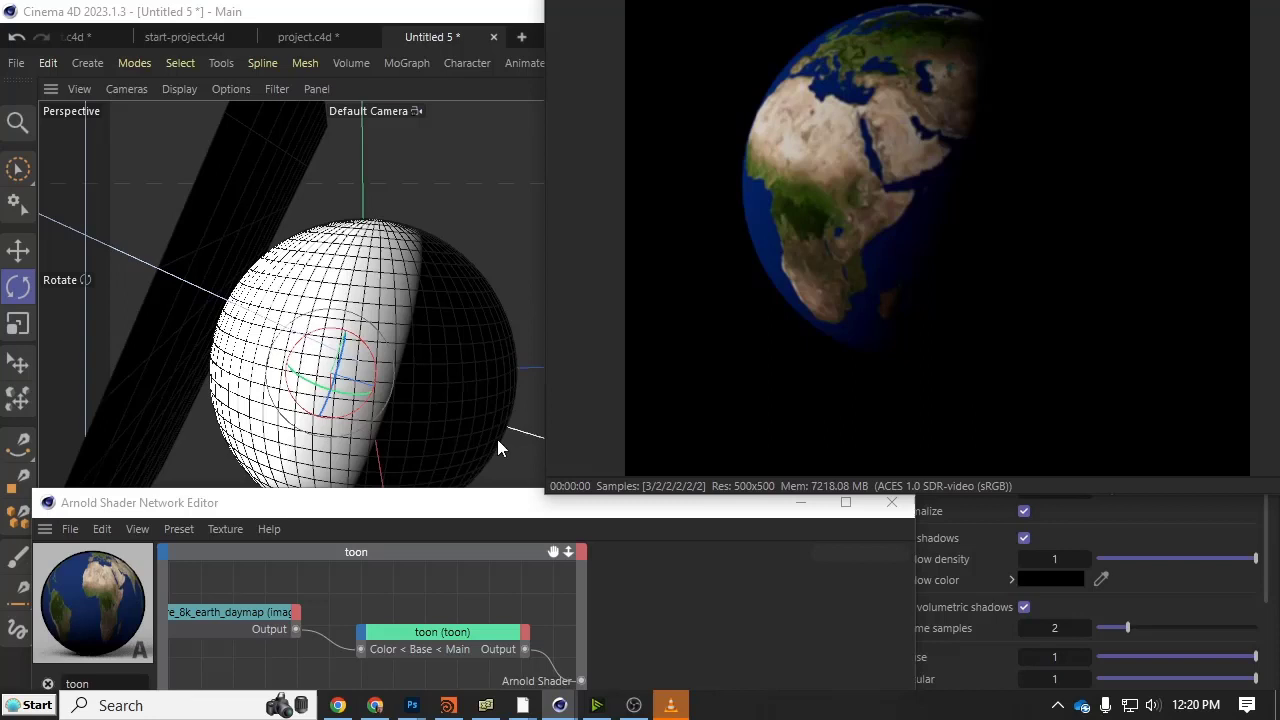
Connect the nightmap image's output to the toon node's Emission Color input.
drag(397, 513, 400, 349)
drag(378, 591, 362, 485)
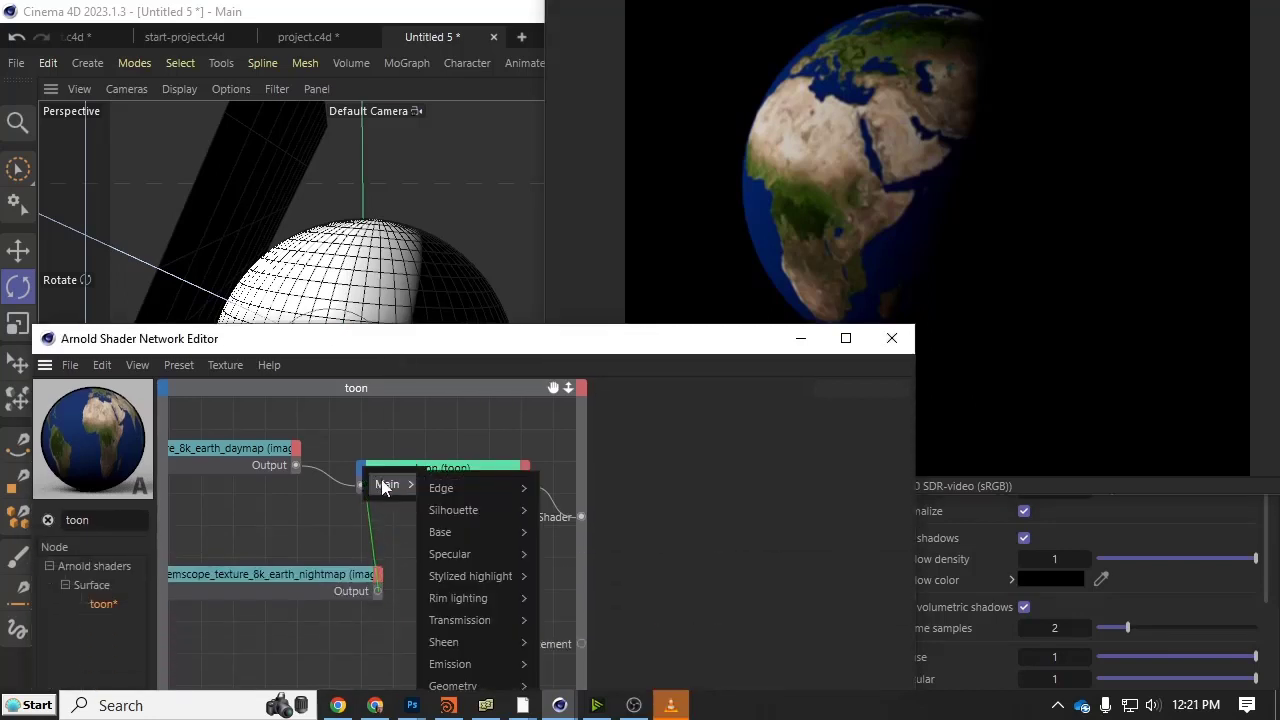
mouse_move(471, 660)
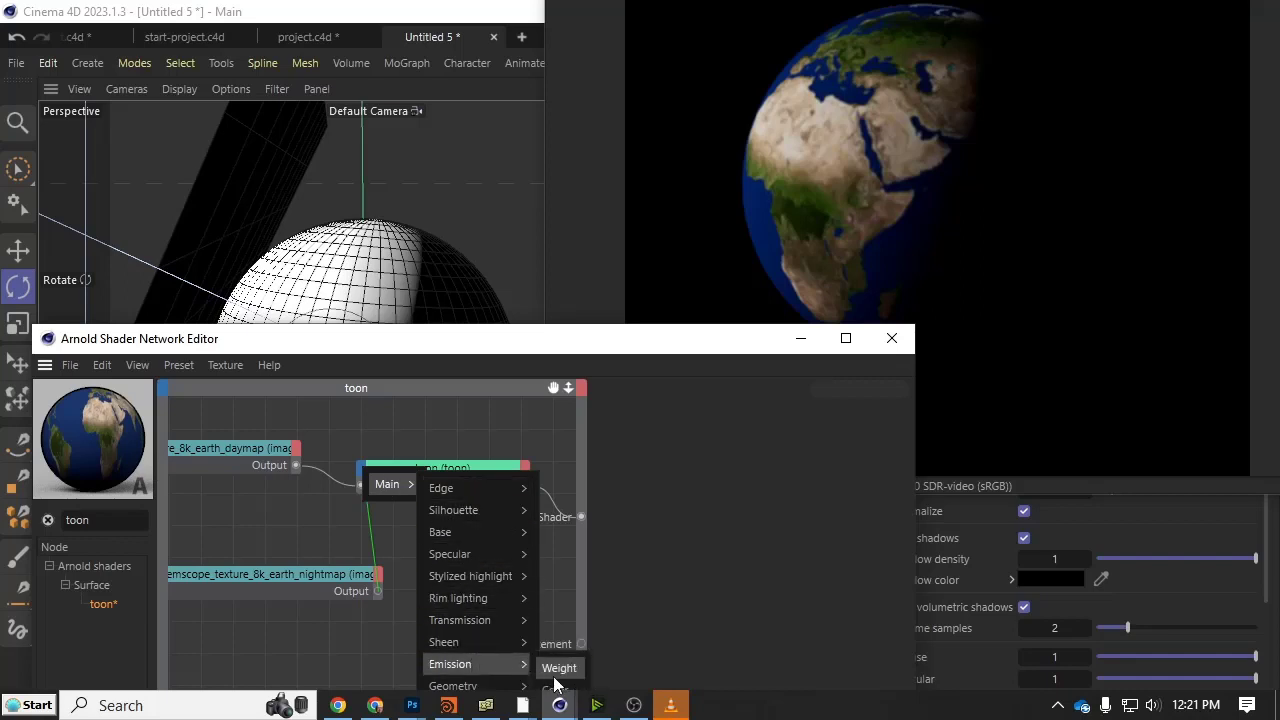
click(562, 688)
Set the toon node's Emission Weight to 1.
click(485, 468)
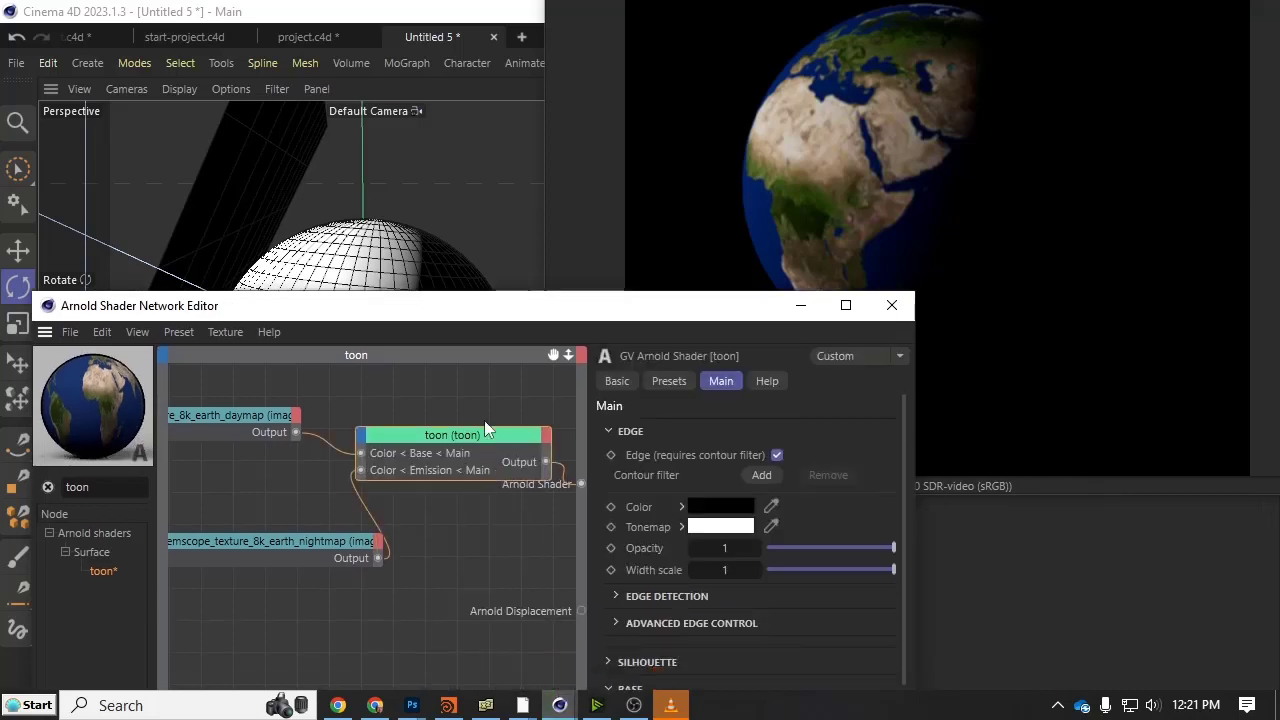
click(632, 406)
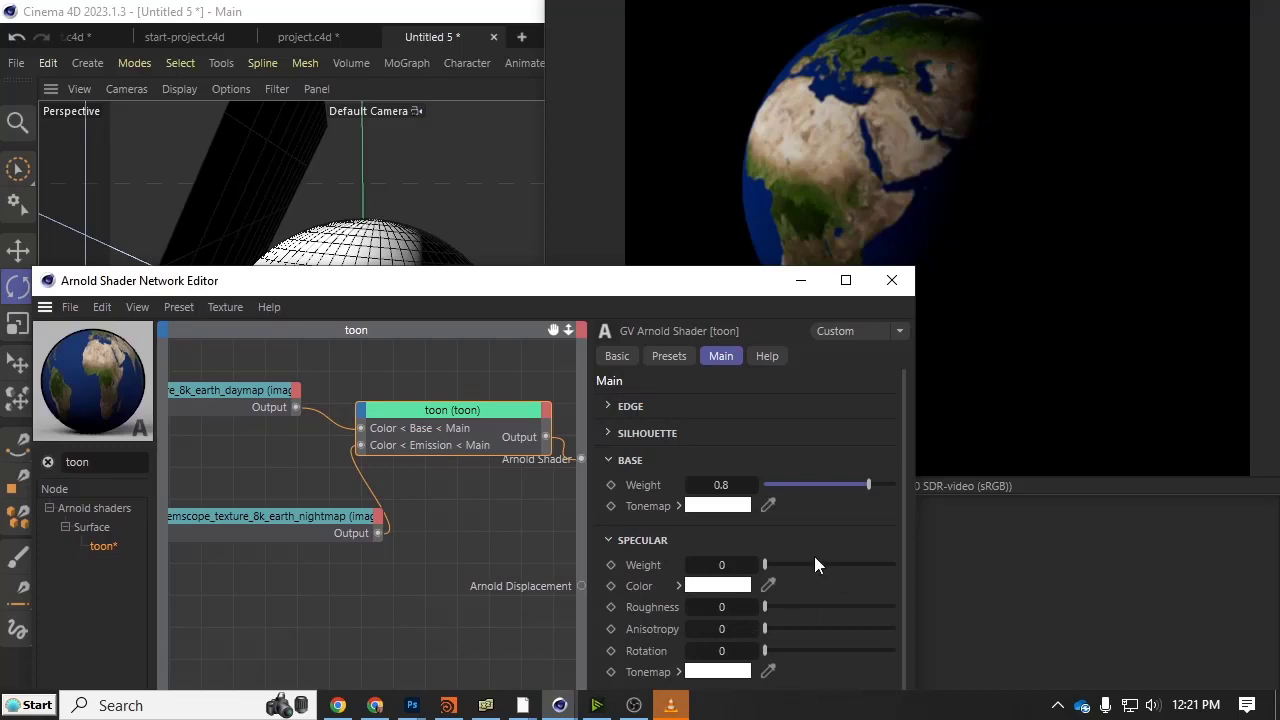
click(642, 540)
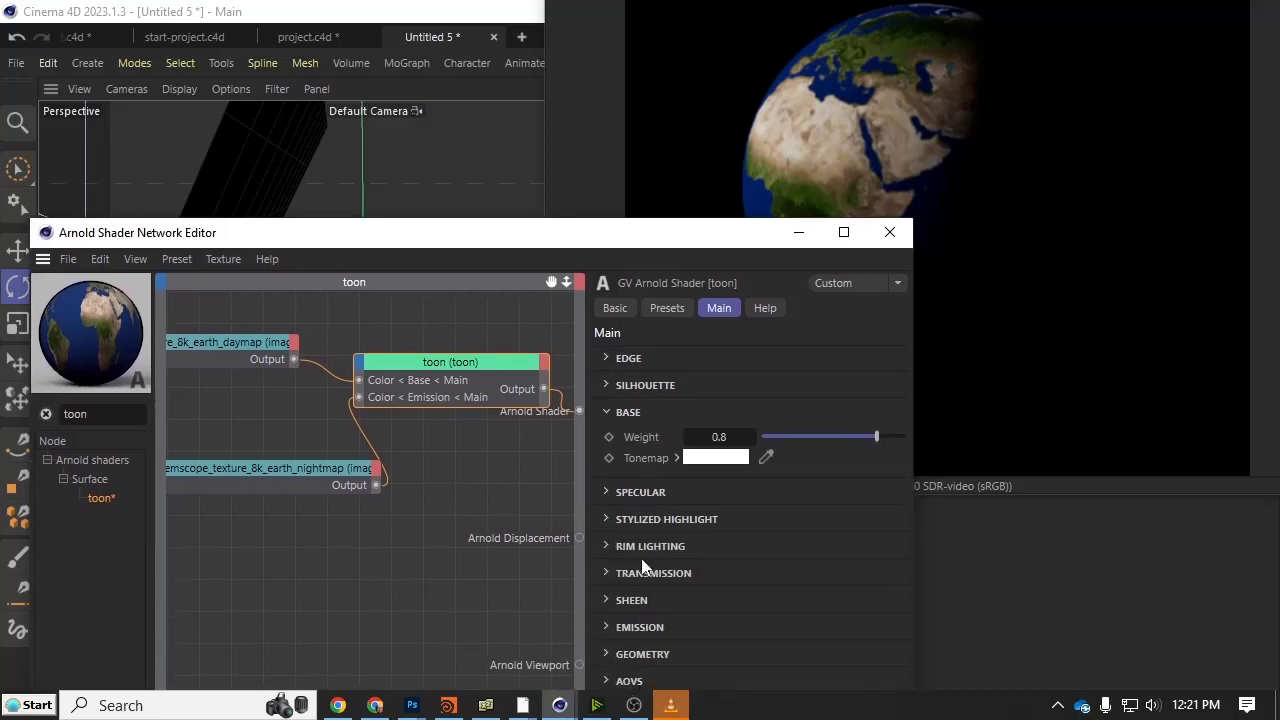
click(639, 627)
drag(745, 651, 931, 676)
drag(736, 244, 705, 319)
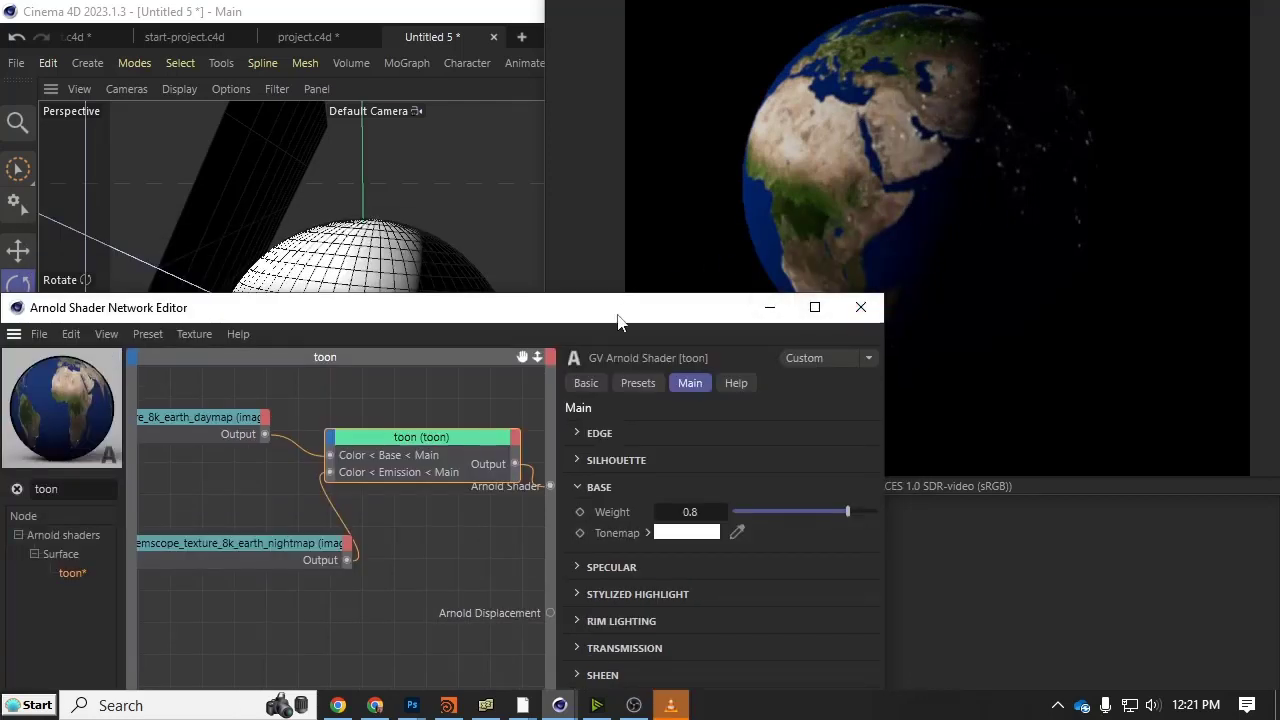
Add a ramp_rgb node below the nightmap image and connect its output to the toon node's Emission Weight input.
drag(618, 321, 697, 121)
click(134, 289)
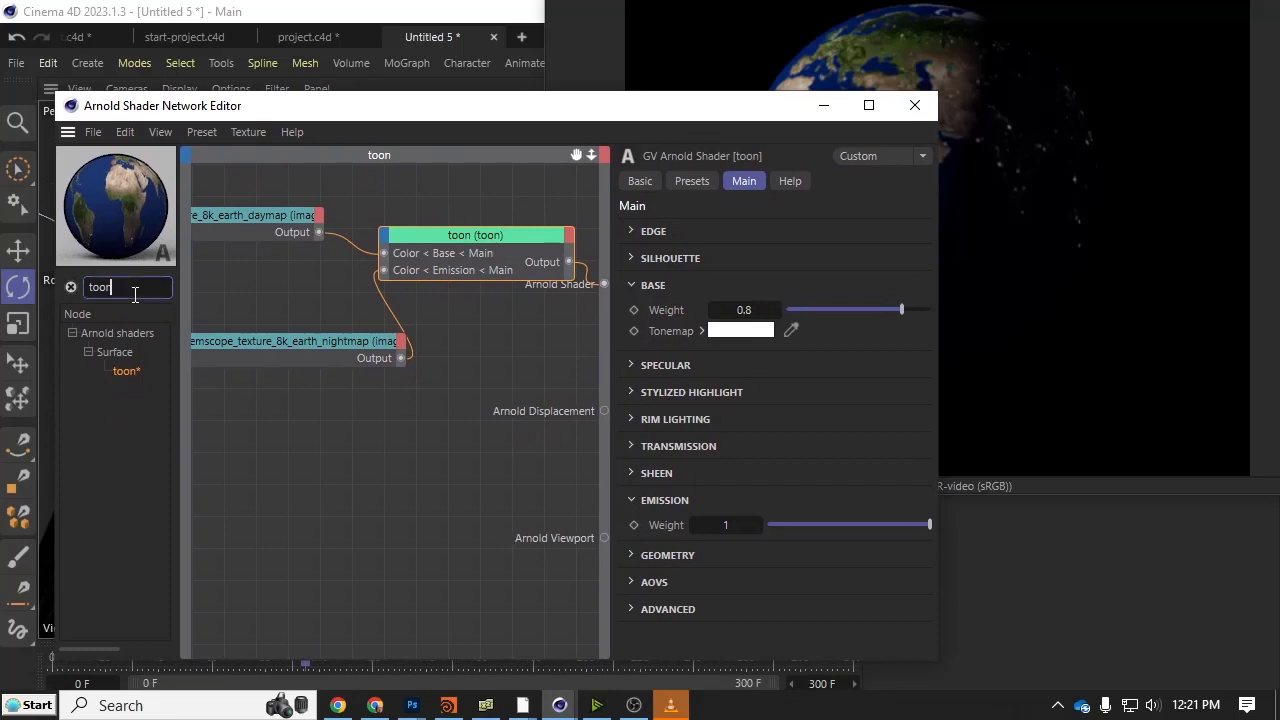
double_click(134, 292)
text(ramp)
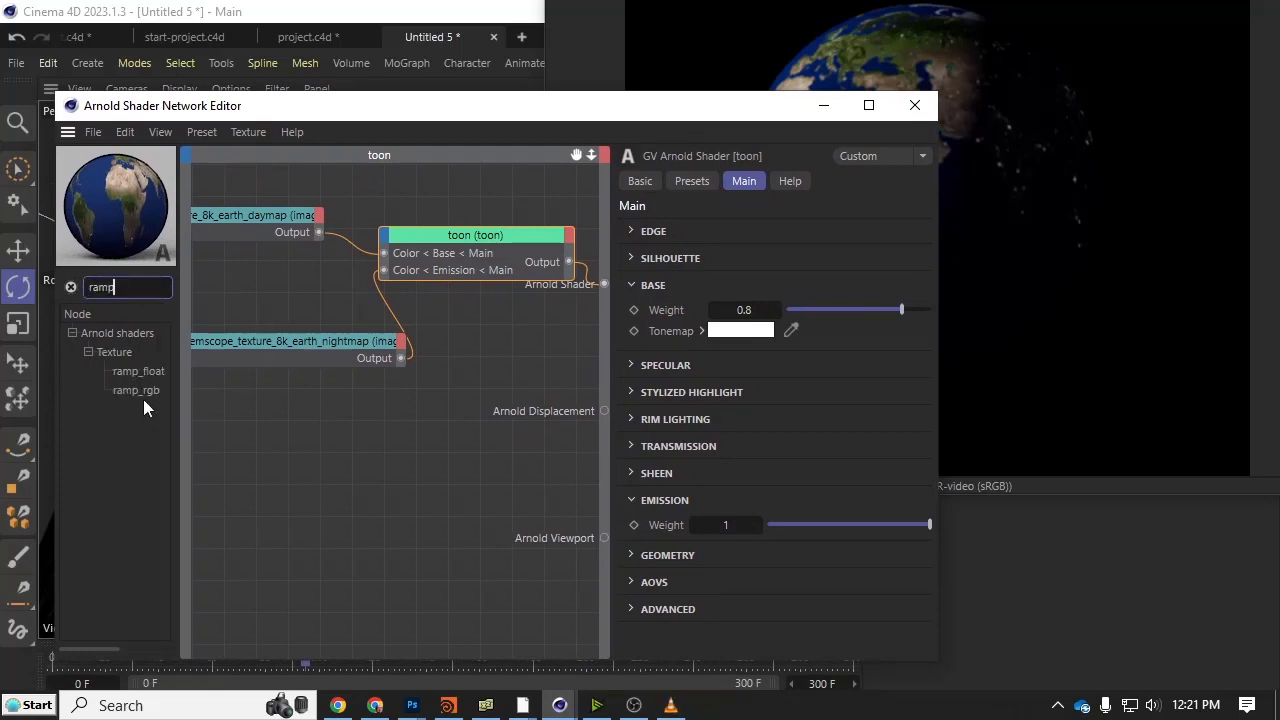
drag(143, 396, 392, 240)
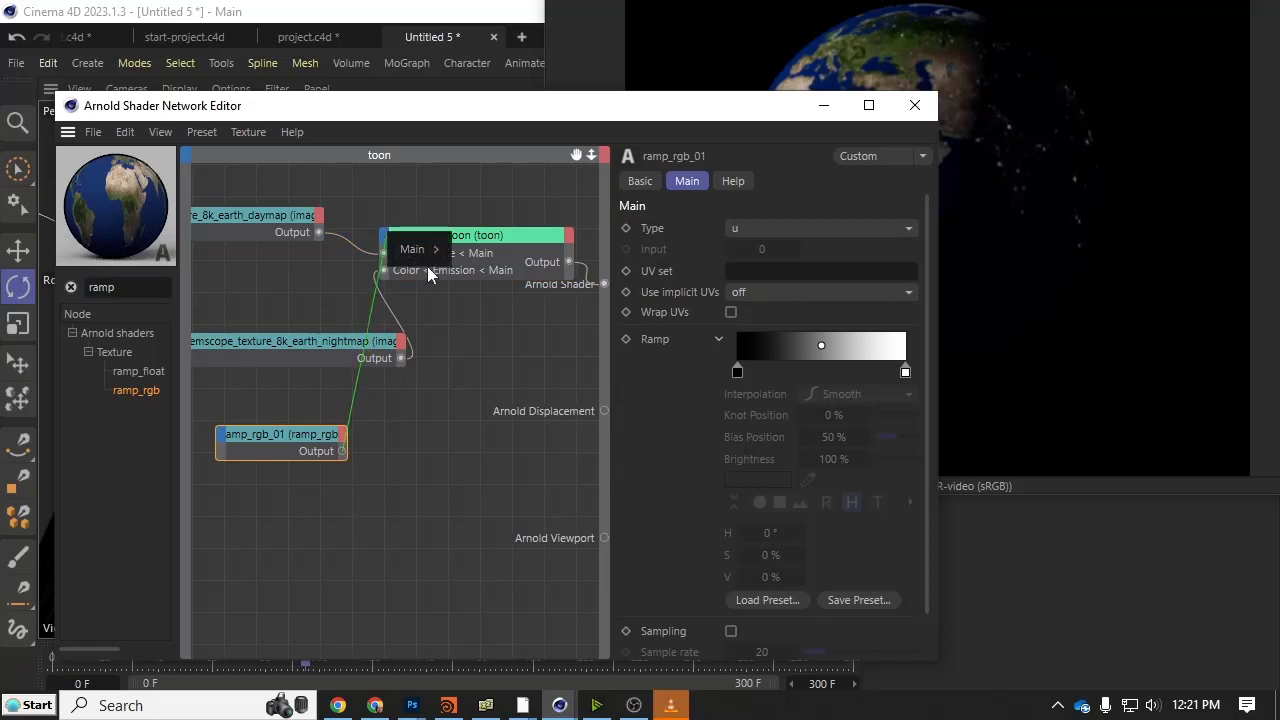
mouse_move(428, 250)
mouse_move(508, 434)
click(576, 436)
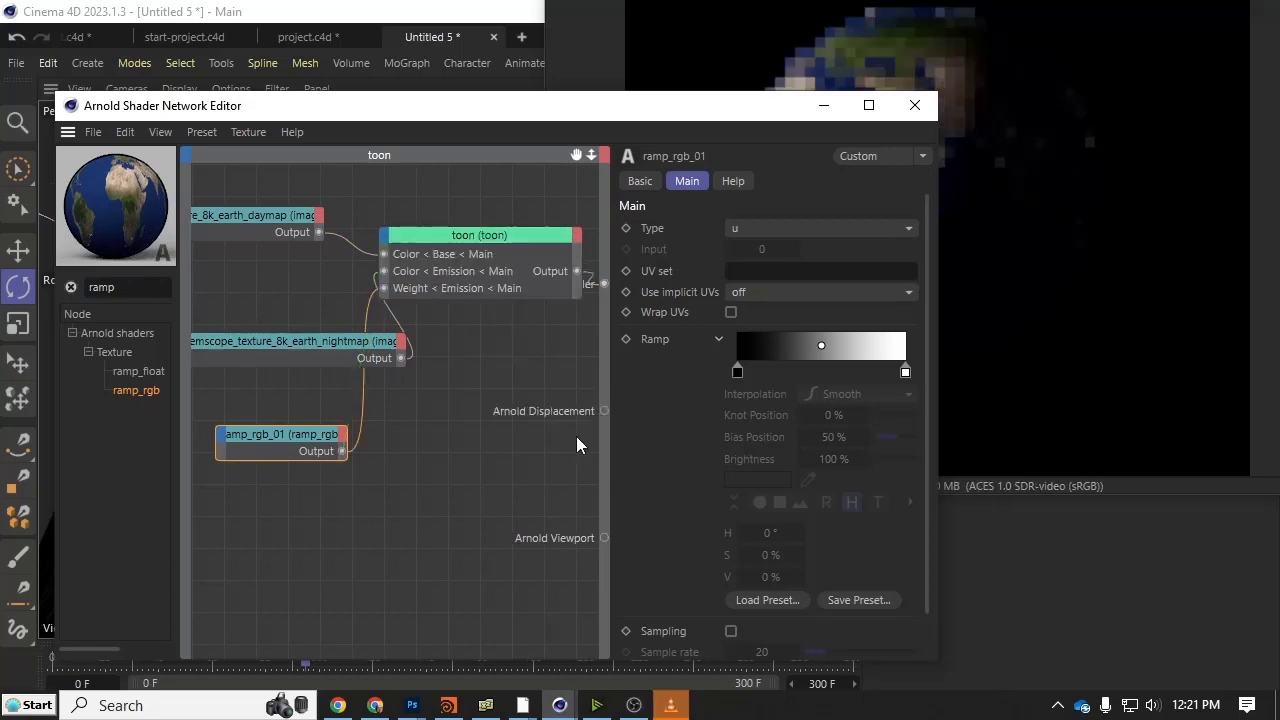
Set both ramp knots to Blend interpolation and bring them close together, placing the white knot at about 48.2%.
alt+drag(576, 436, 537, 566)
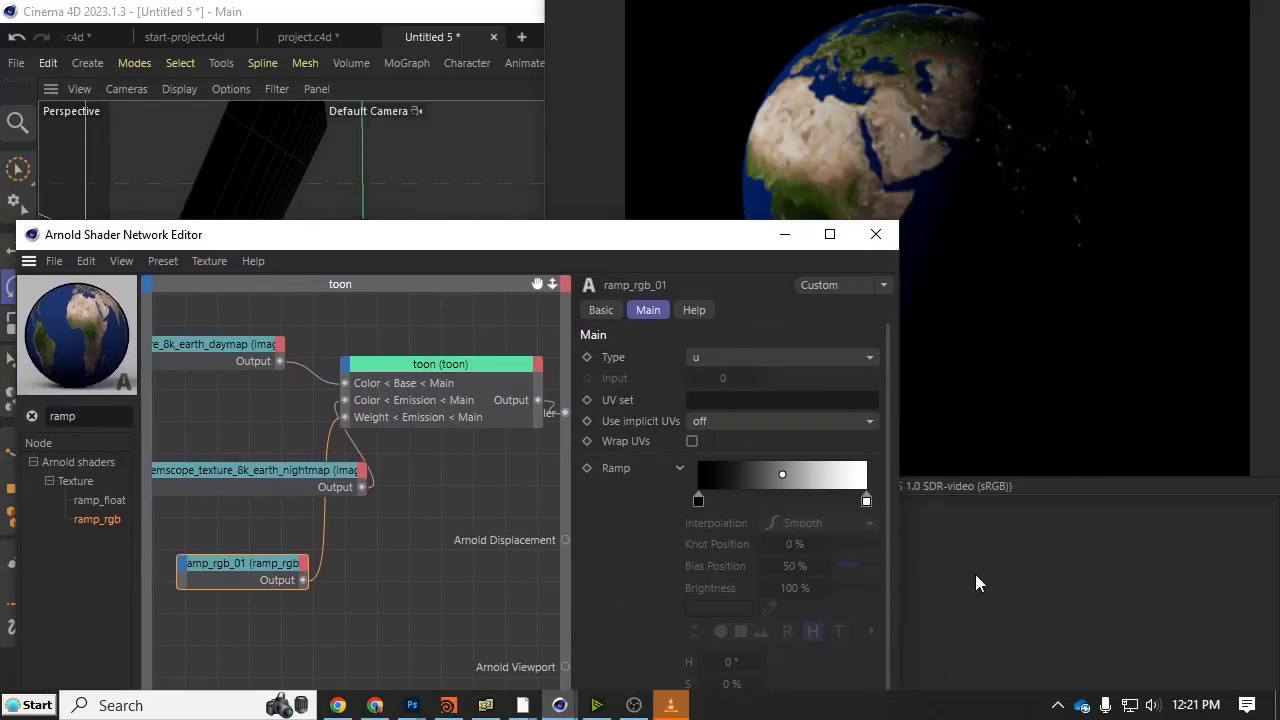
click(866, 502)
click(844, 522)
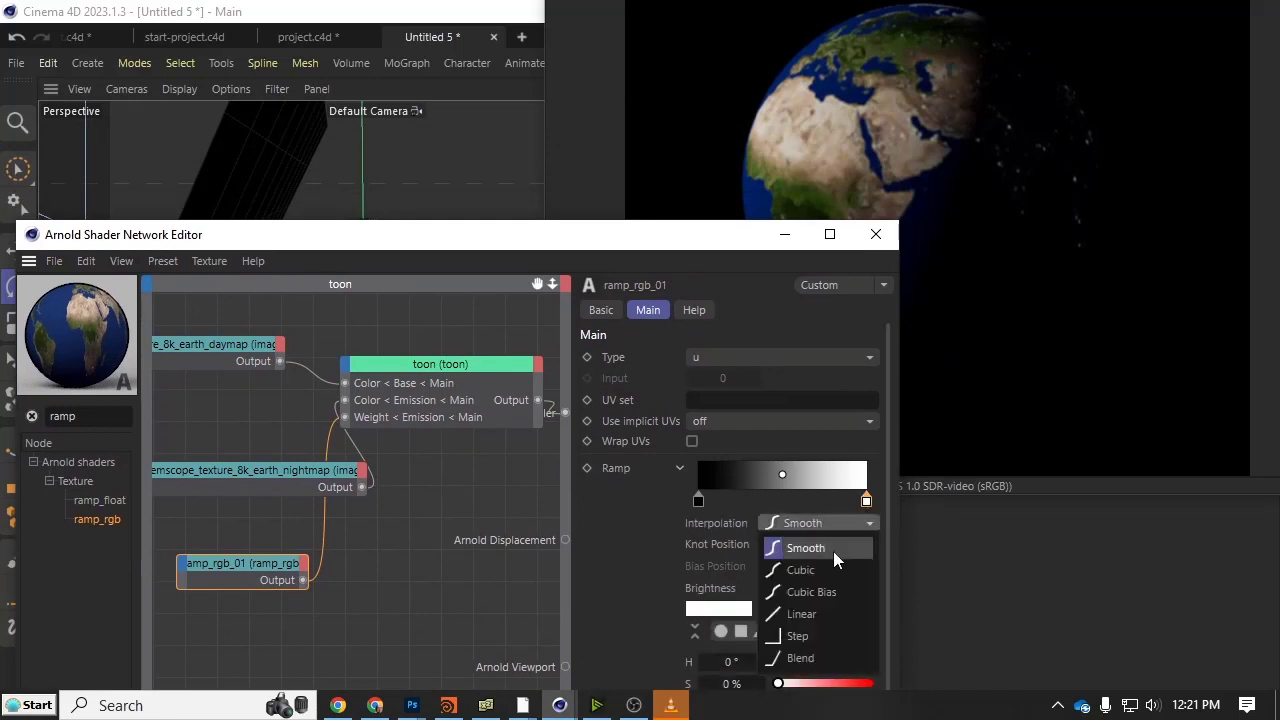
click(825, 654)
click(698, 500)
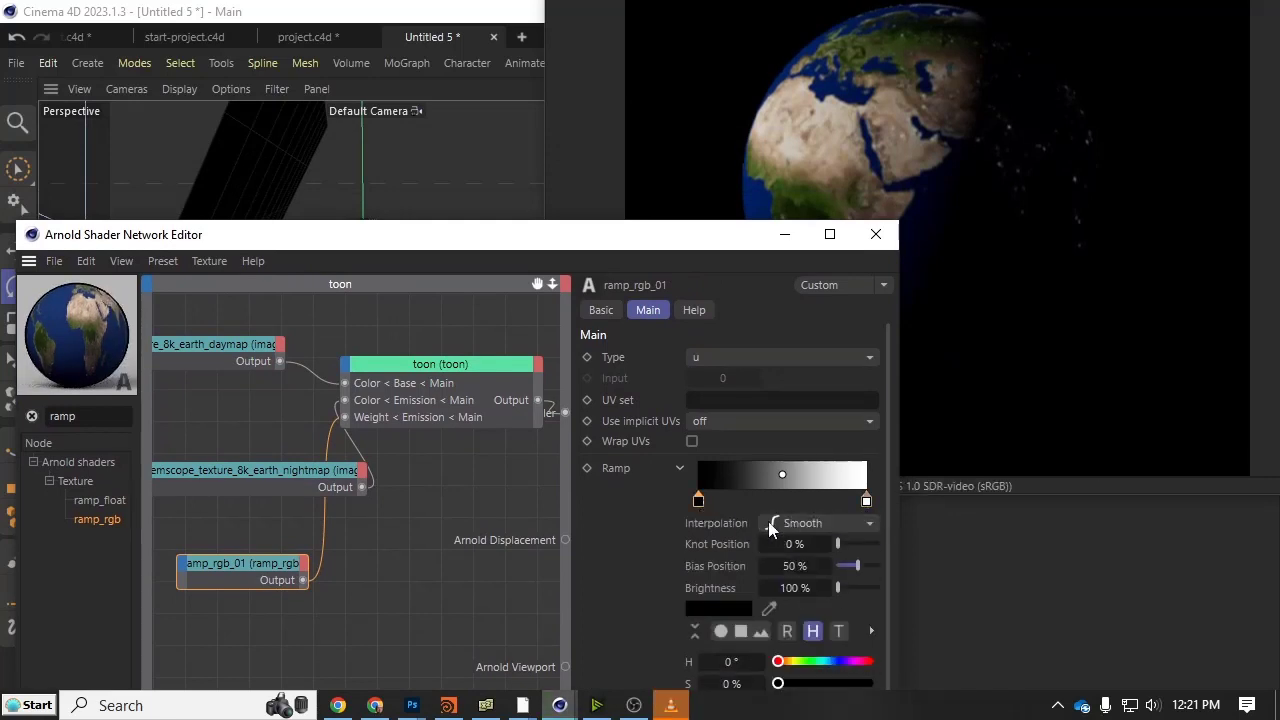
click(790, 524)
click(799, 656)
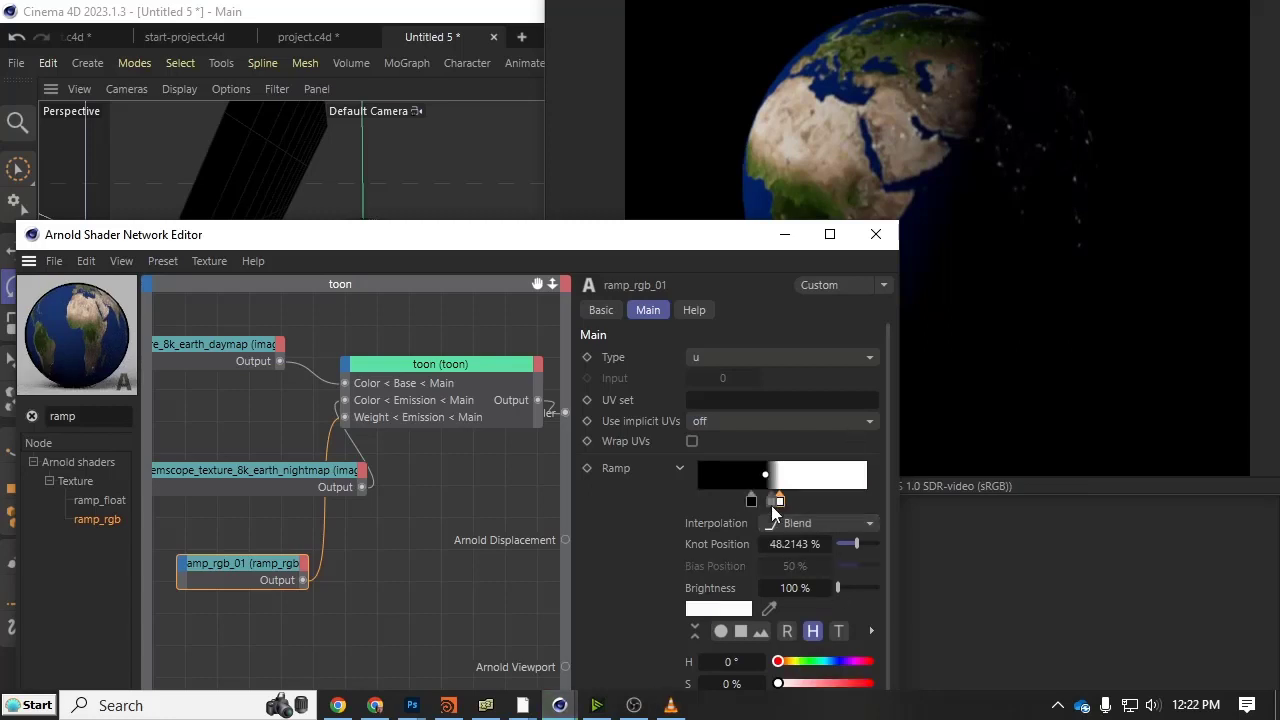
drag(697, 240, 697, 339)
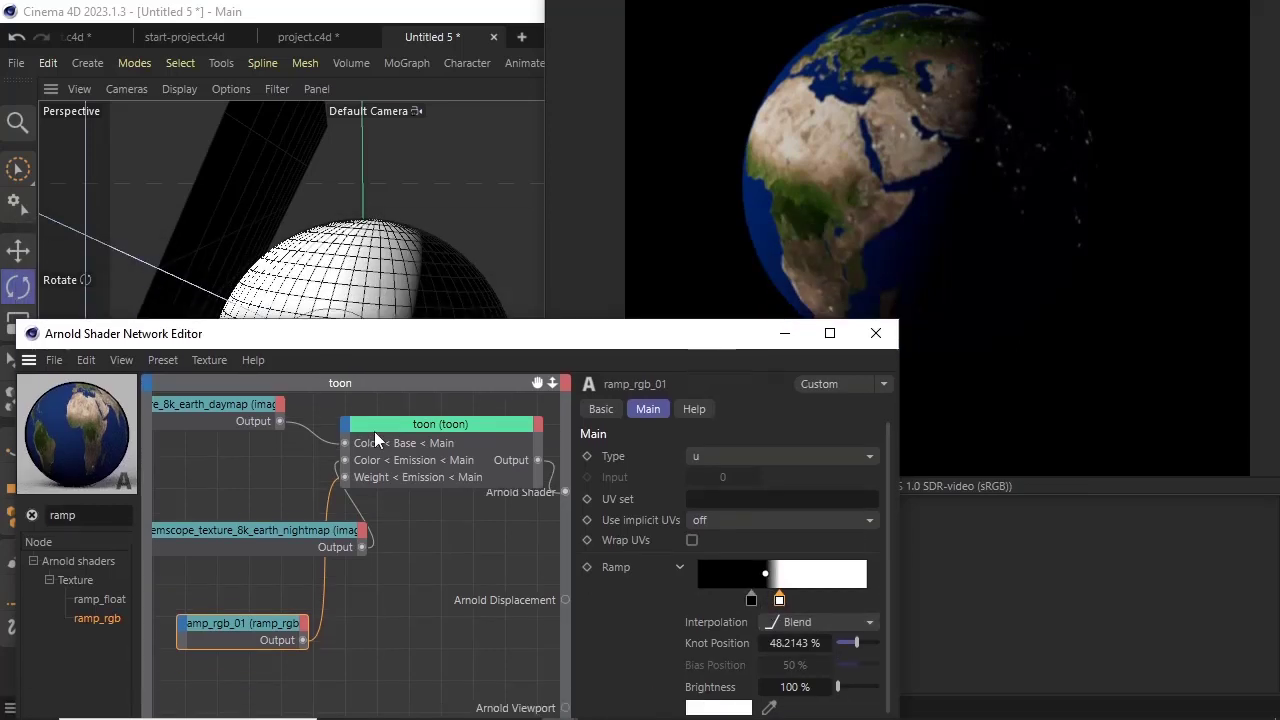
Add a camera_projection node to the toon network between the nightmap image and the ramp_rgb node.
double_click(100, 517)
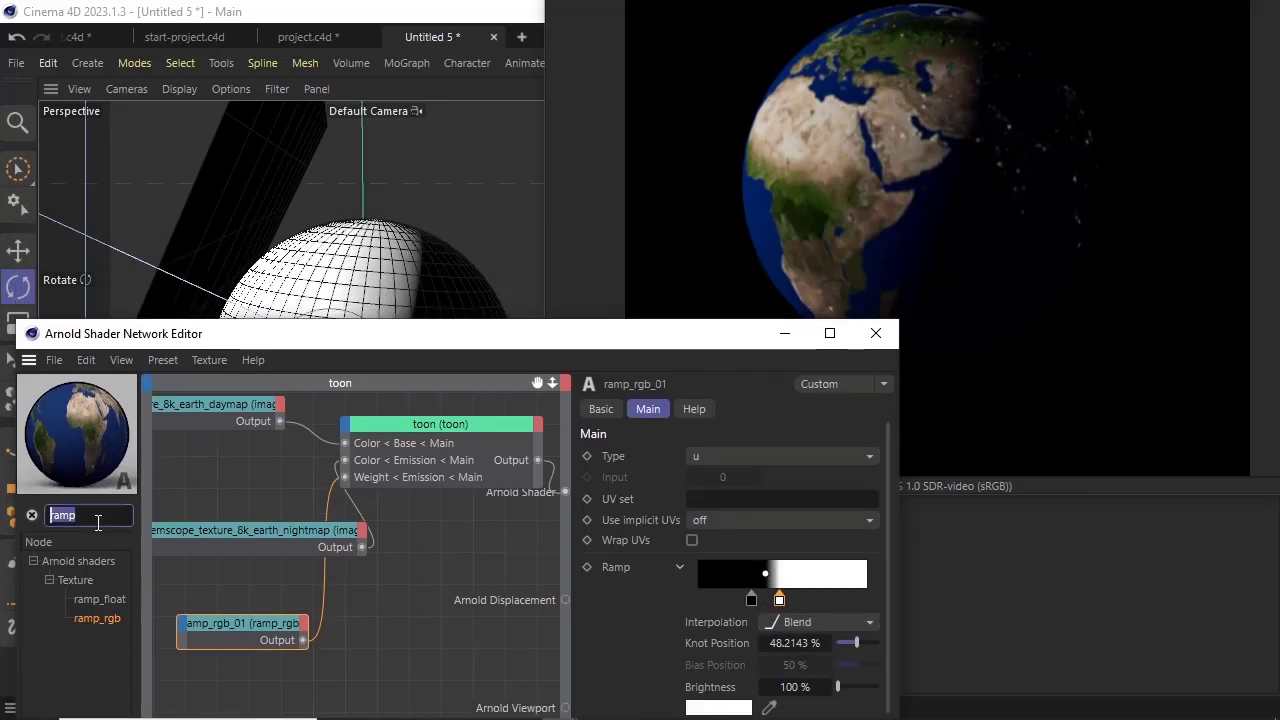
text(came)
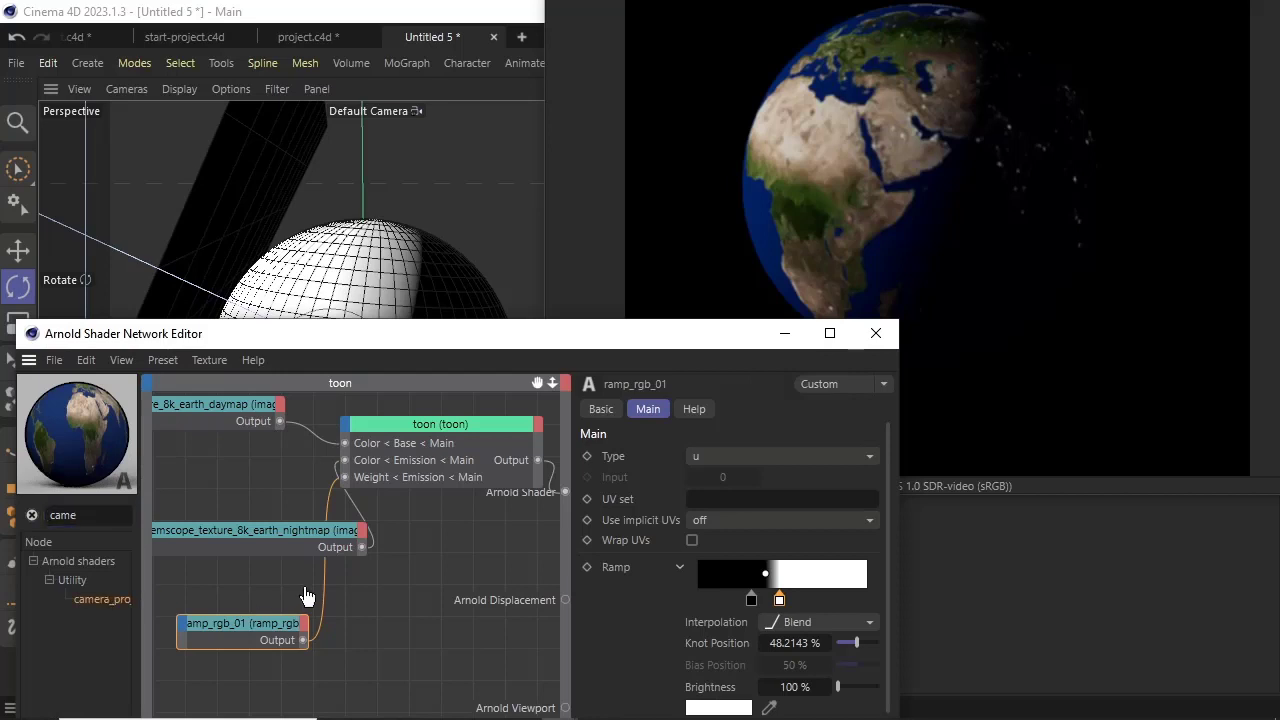
drag(307, 597, 316, 586)
drag(263, 629, 268, 661)
drag(323, 582, 261, 589)
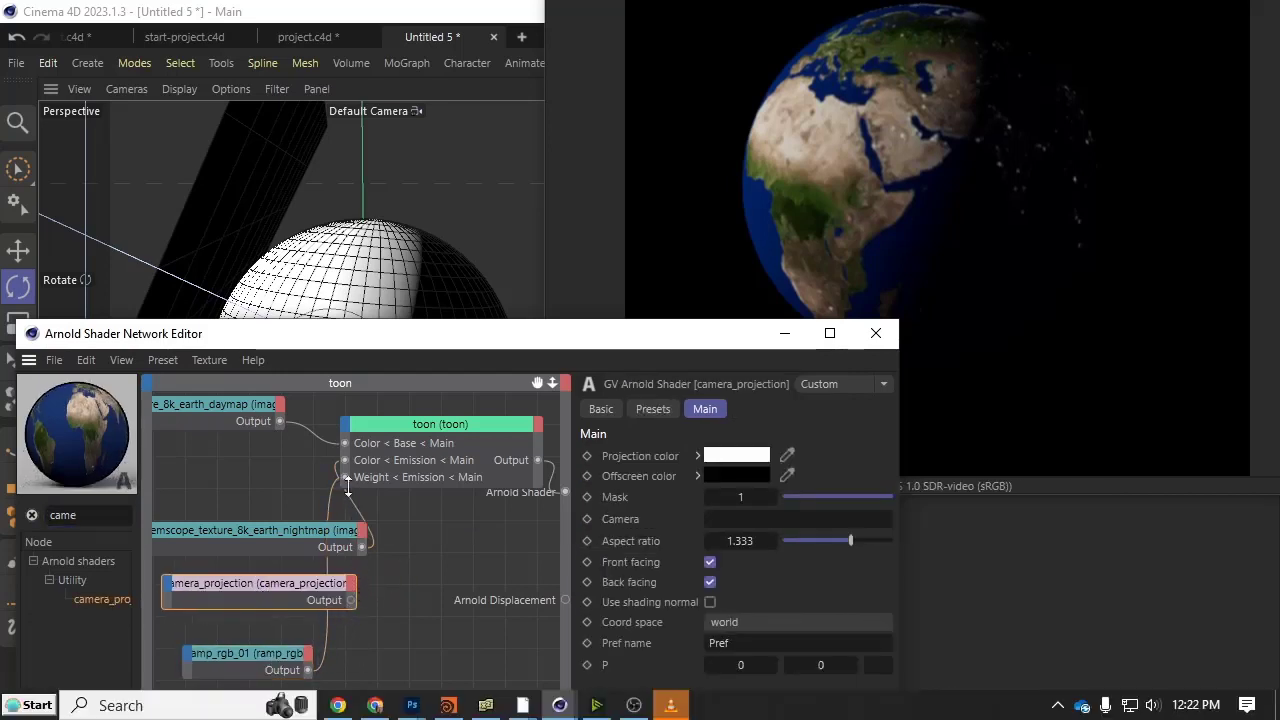
Feed the toon node's Emission Weight from the camera_projection output and connect the ramp_rgb output to its Projection color.
drag(347, 487, 349, 600)
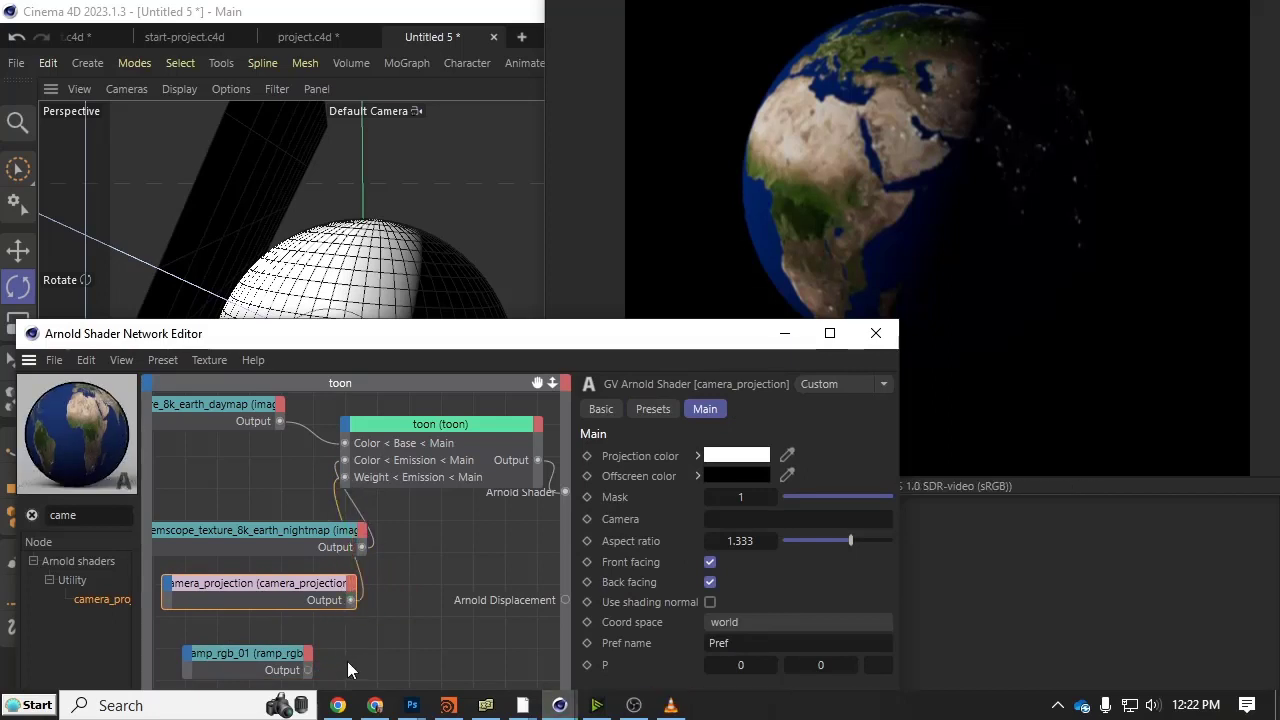
drag(307, 670, 168, 590)
click(259, 600)
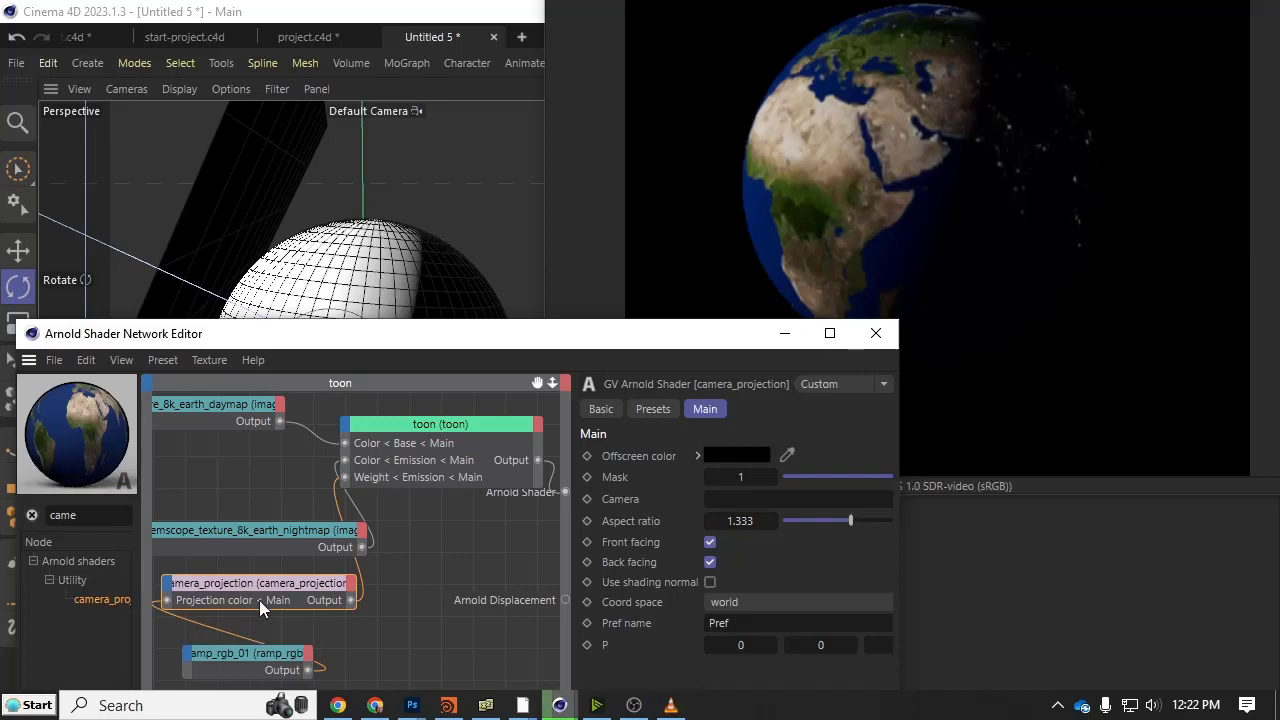
Check the Earth in the render view at frame 193, and inspect the toon node's parameters in the network.
drag(597, 246, 1279, 280)
drag(912, 174, 745, 513)
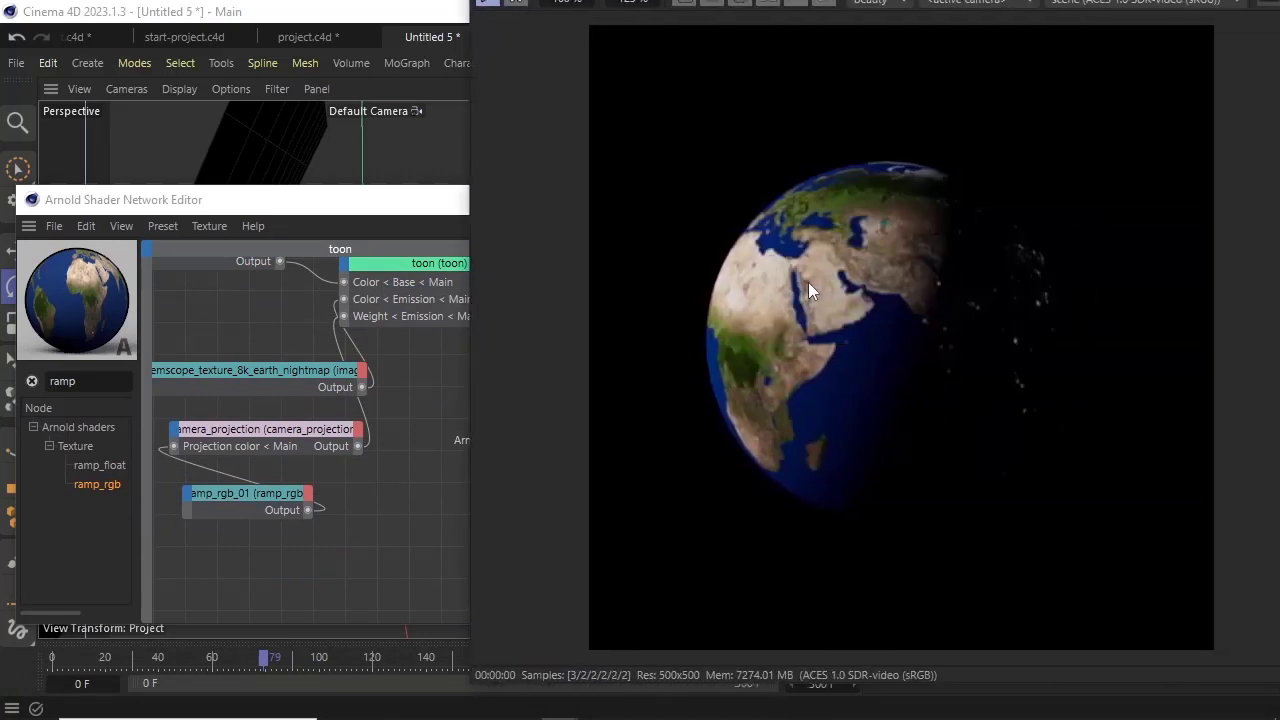
drag(808, 282, 650, 254)
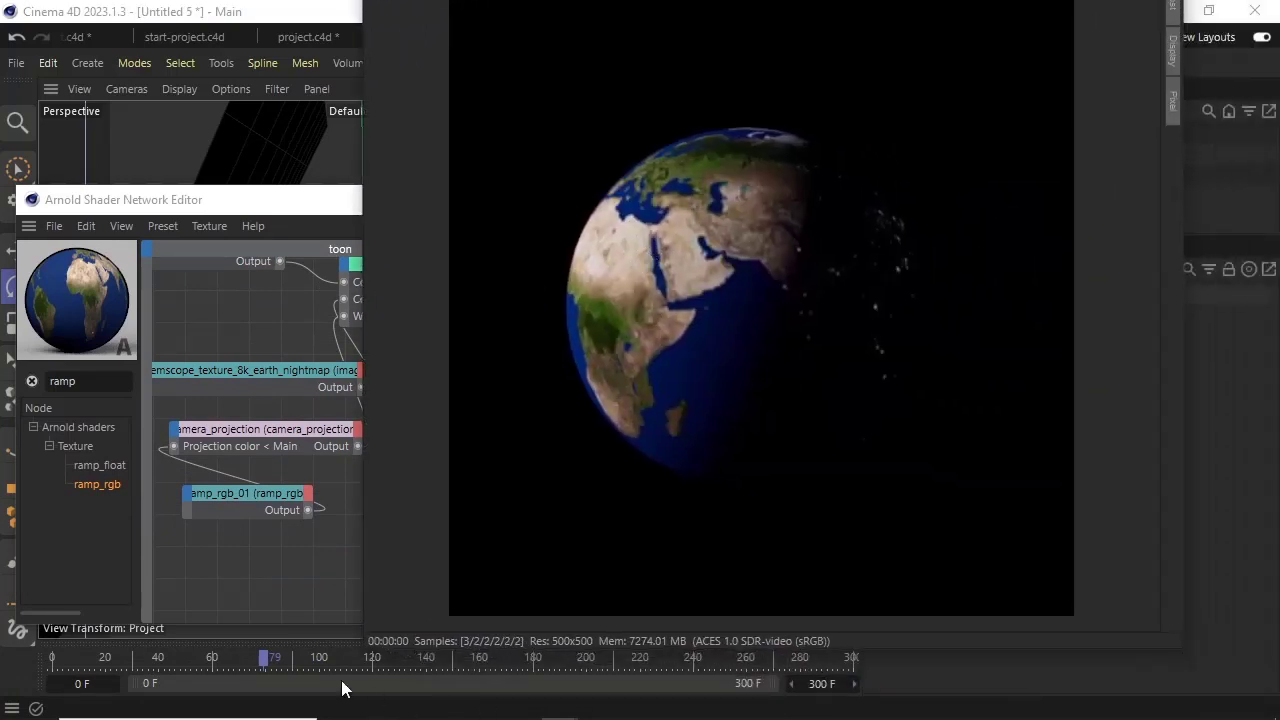
drag(271, 659, 572, 691)
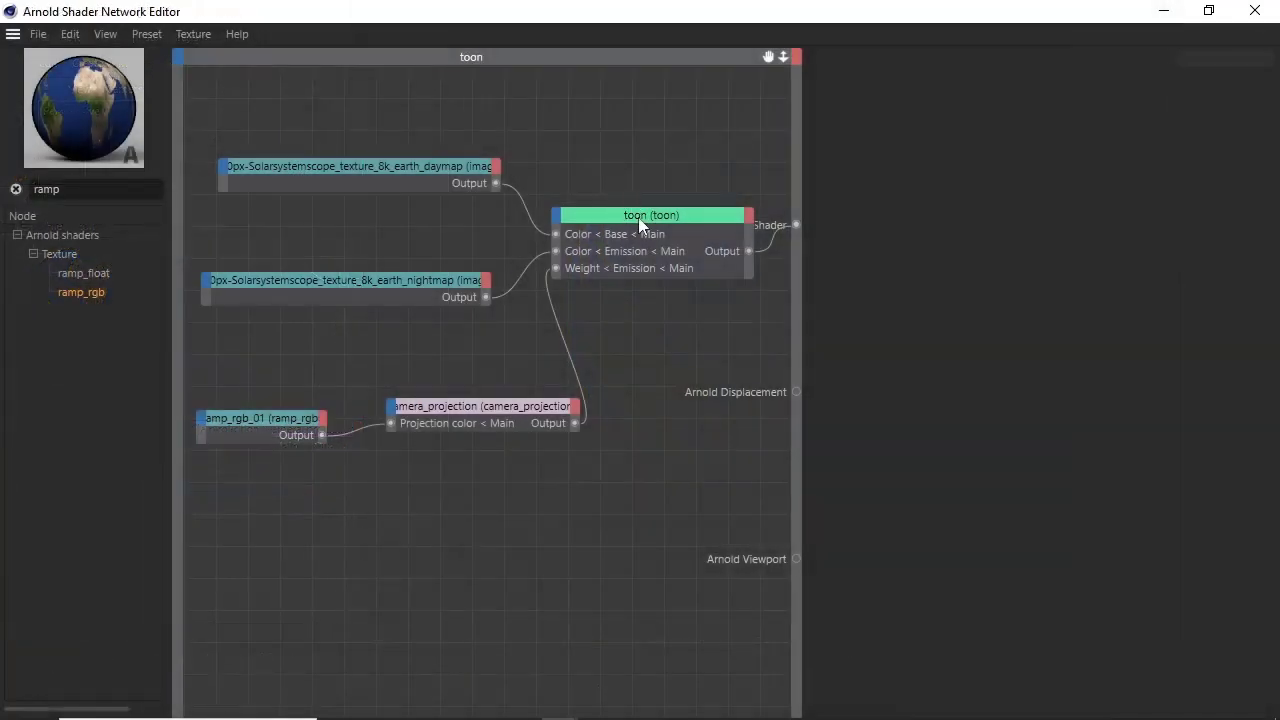
click(638, 217)
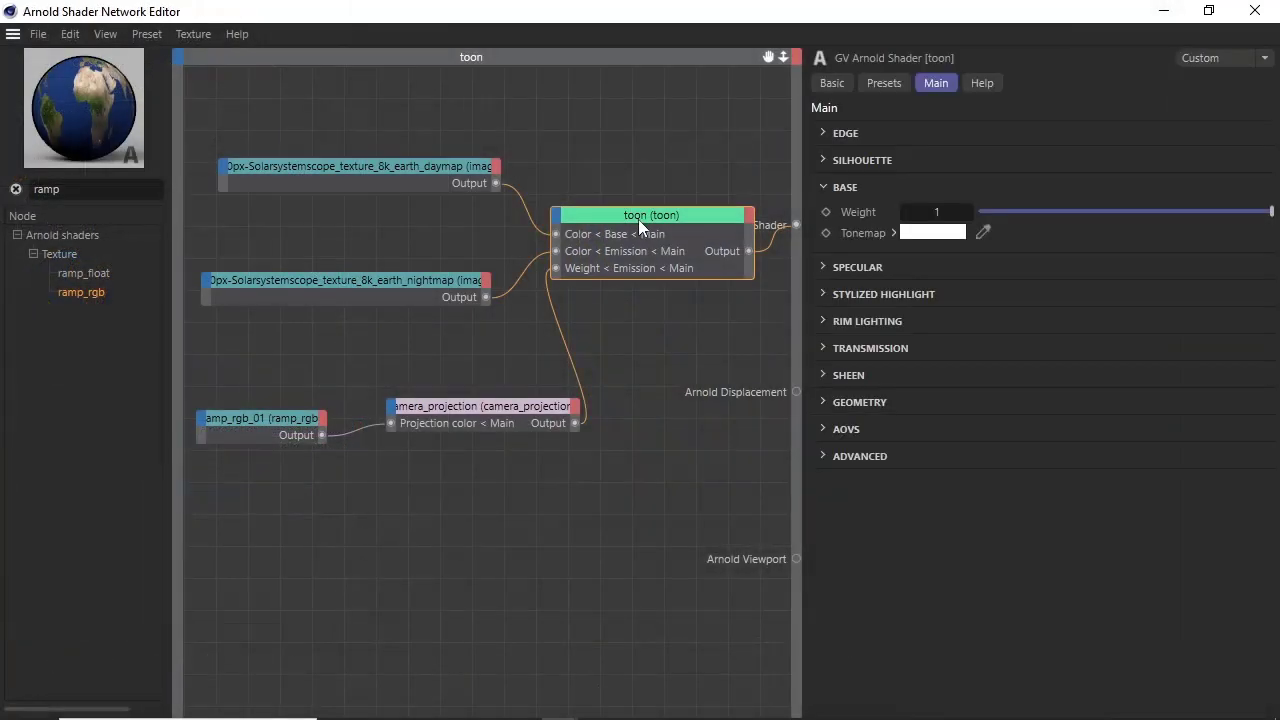